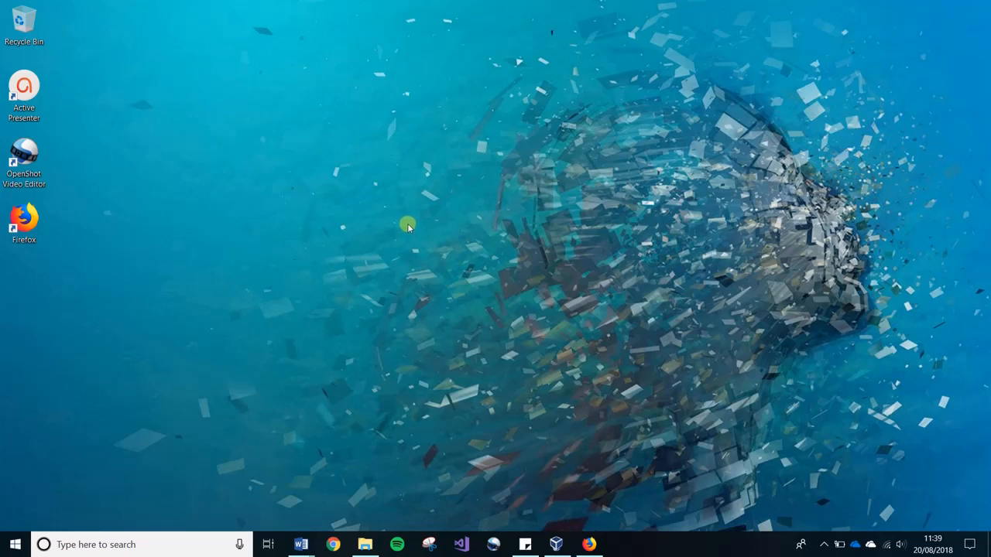
# - Switch to Firefox and review the Ubuntu Desktop download page's version, support period and recommended system requirements
pyautogui.click(586, 544)
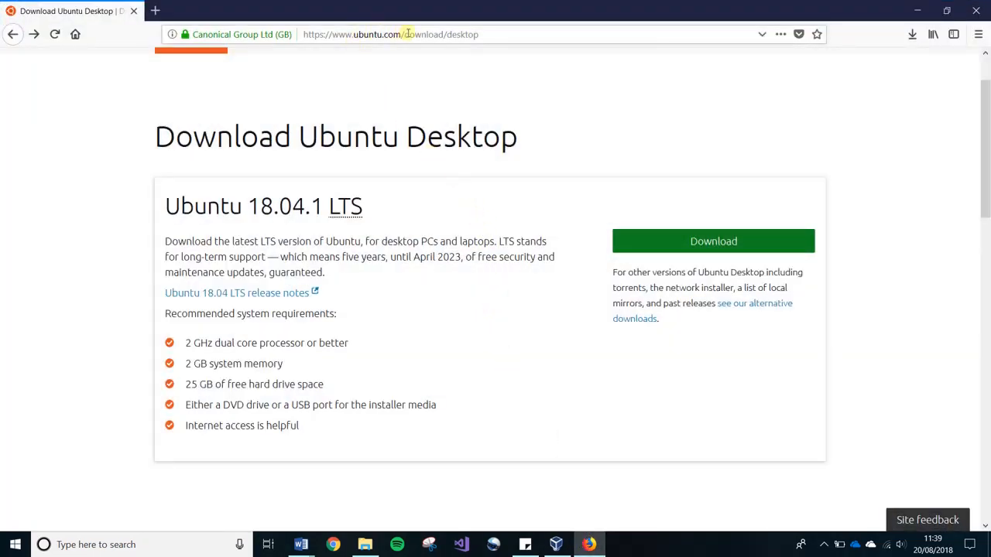
pyautogui.moveTo(482, 35); pyautogui.dragTo(304, 34)
pyautogui.click(468, 153)
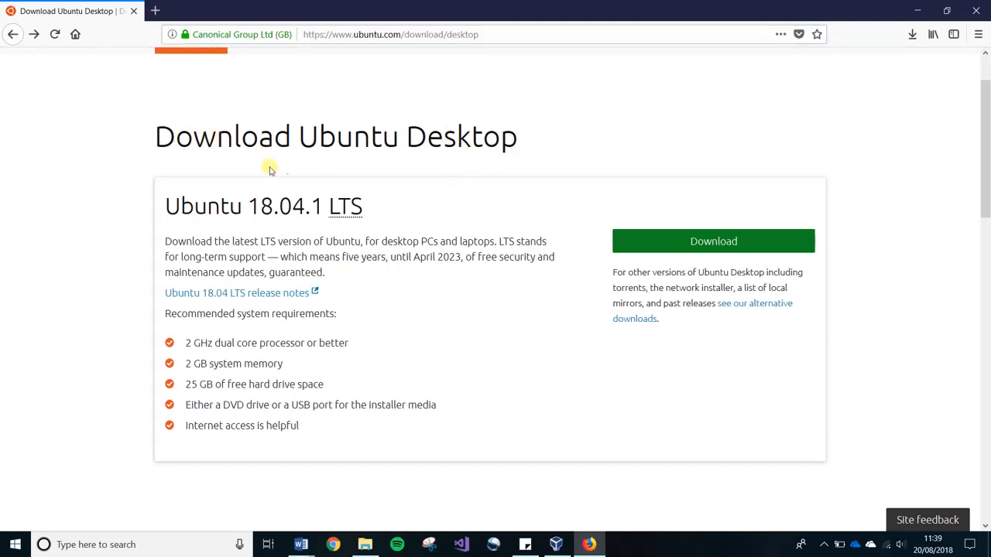
pyautogui.scroll(2, 268, 166)
pyautogui.scroll(-3, 510, 222)
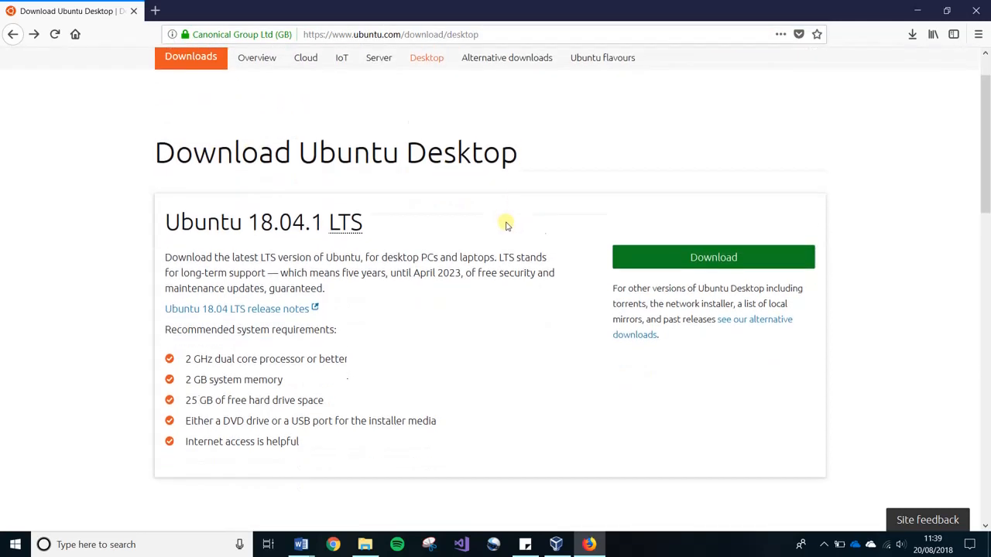
pyautogui.moveTo(167, 135); pyautogui.dragTo(306, 136)
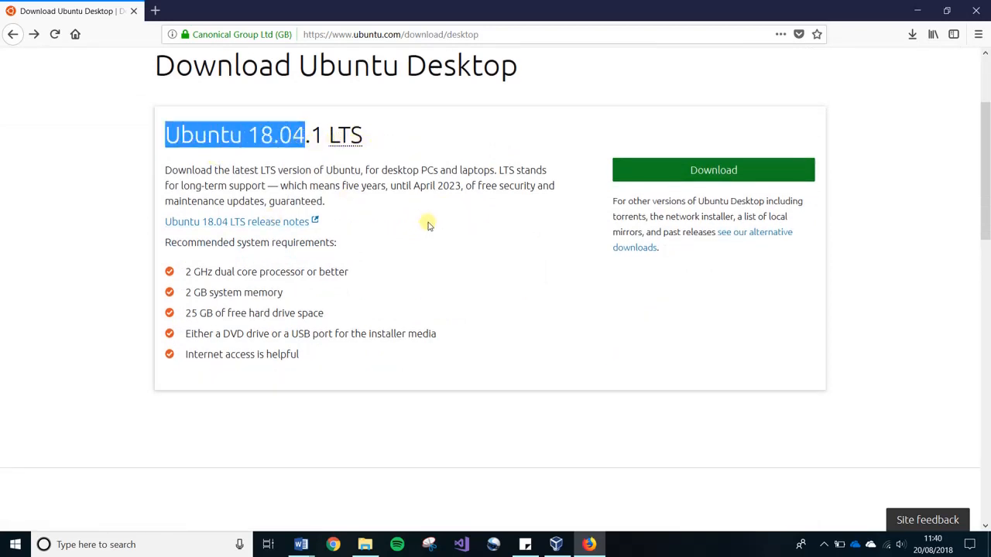
pyautogui.moveTo(413, 186); pyautogui.dragTo(462, 187)
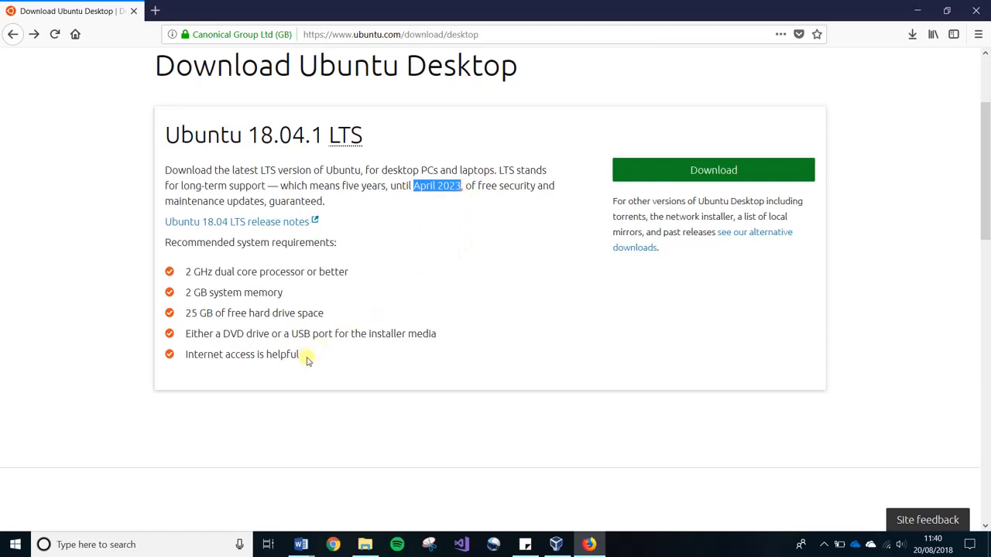
pyautogui.moveTo(303, 355); pyautogui.dragTo(186, 266)
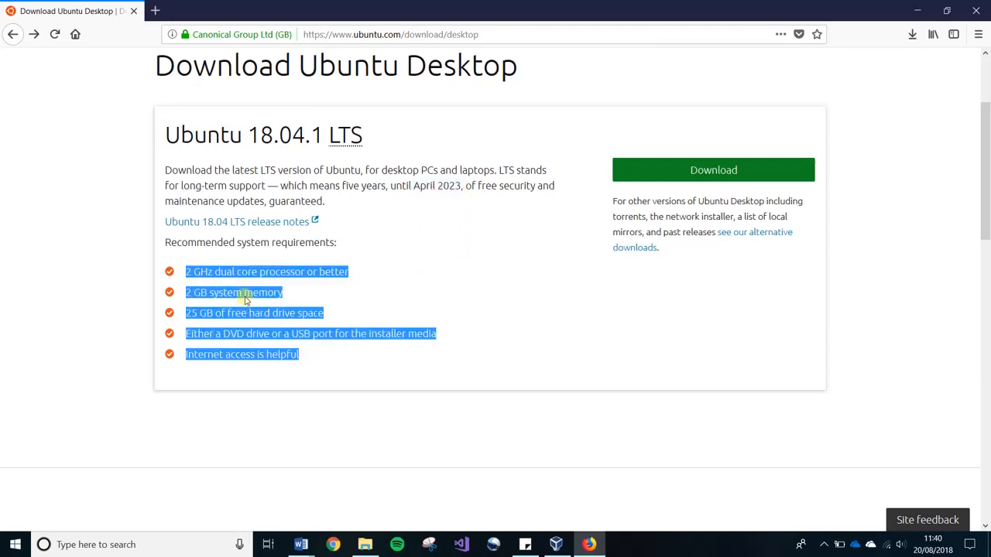
pyautogui.click(609, 194)
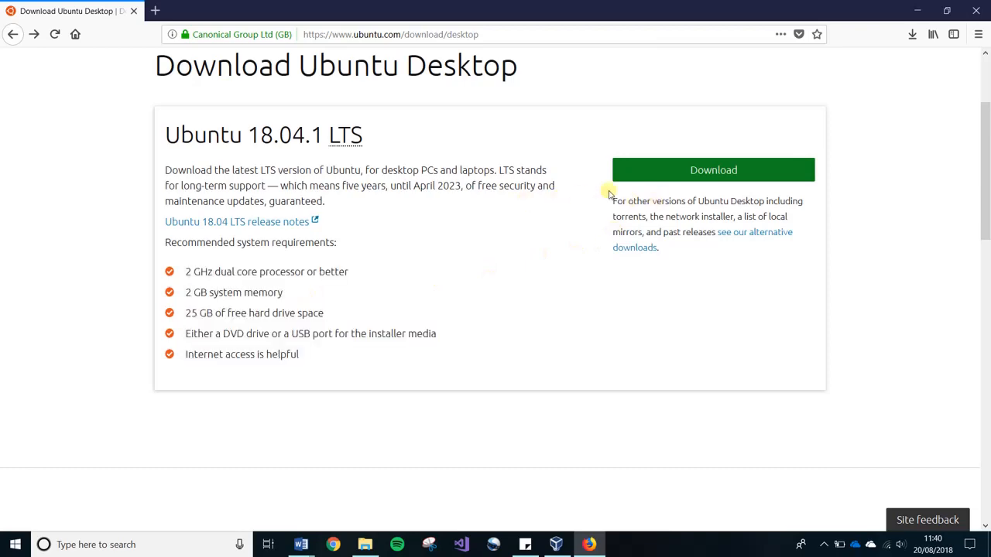
# - Download Ubuntu 18.04.1 LTS and save the ubuntu-18.04.1-desktop-amd64.iso file
pyautogui.click(670, 172)
pyautogui.scroll(-10, 683, 228)
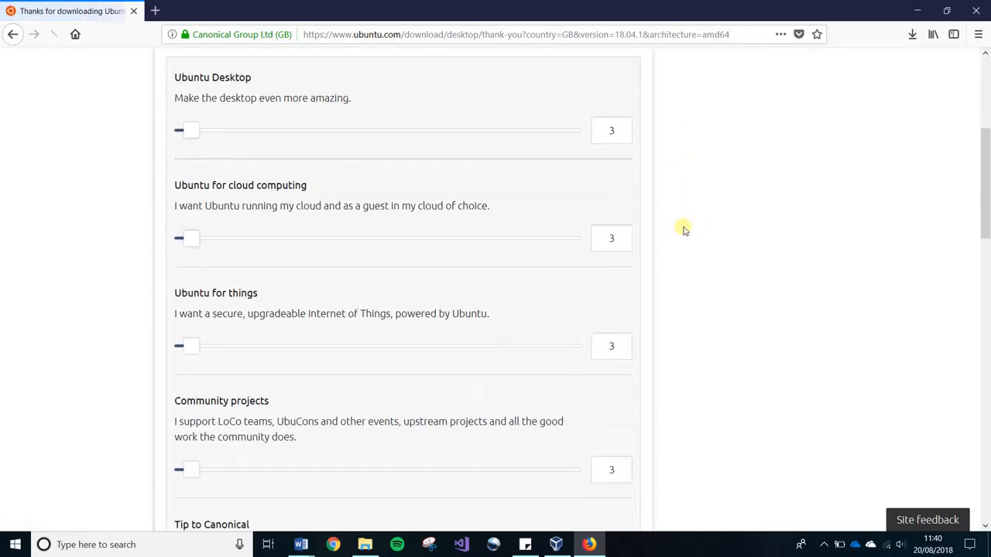
pyautogui.scroll(5, 731, 237)
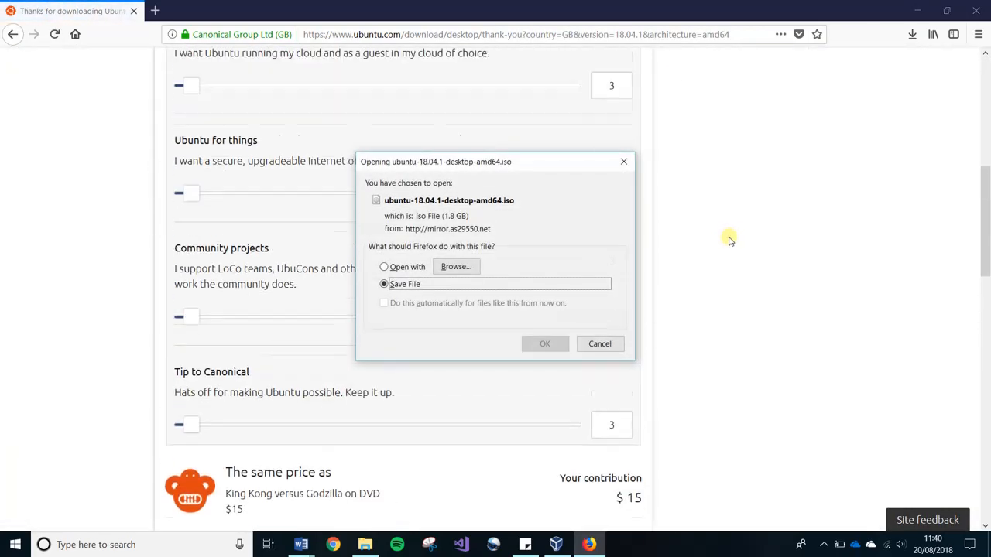
pyautogui.click(545, 344)
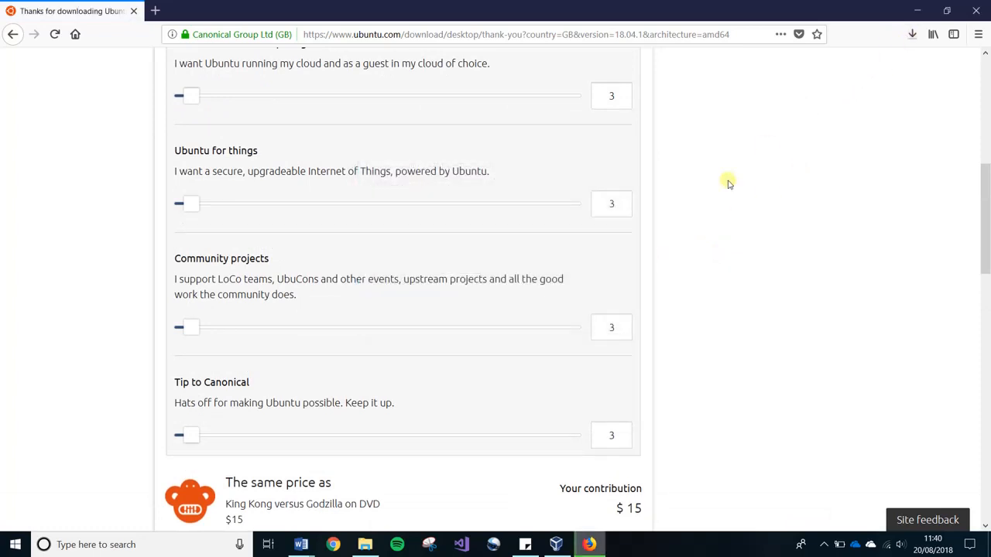
# - Check the progress of the Ubuntu ISO download and minimize the browser
pyautogui.scroll(2, 811, 101)
pyautogui.scroll(6, 811, 101)
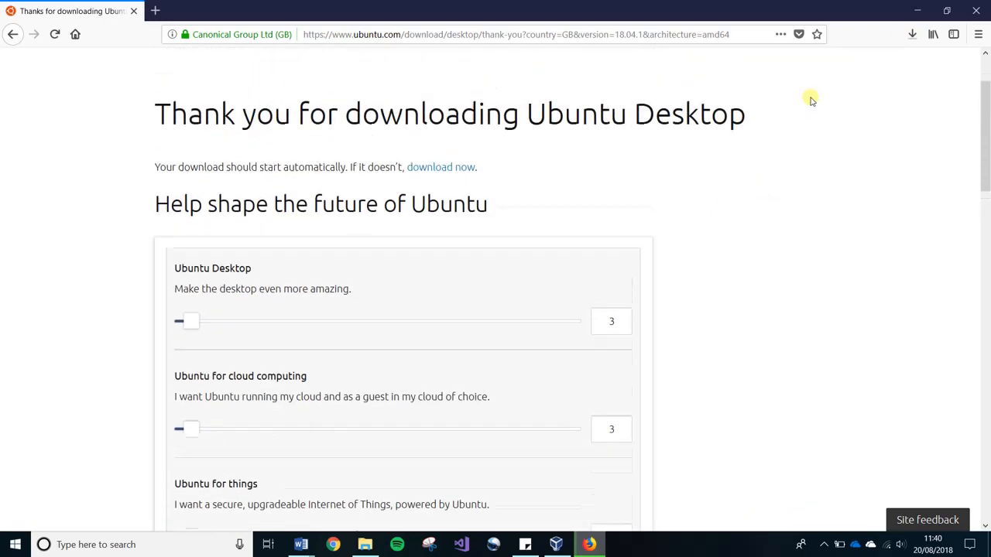
pyautogui.click(911, 34)
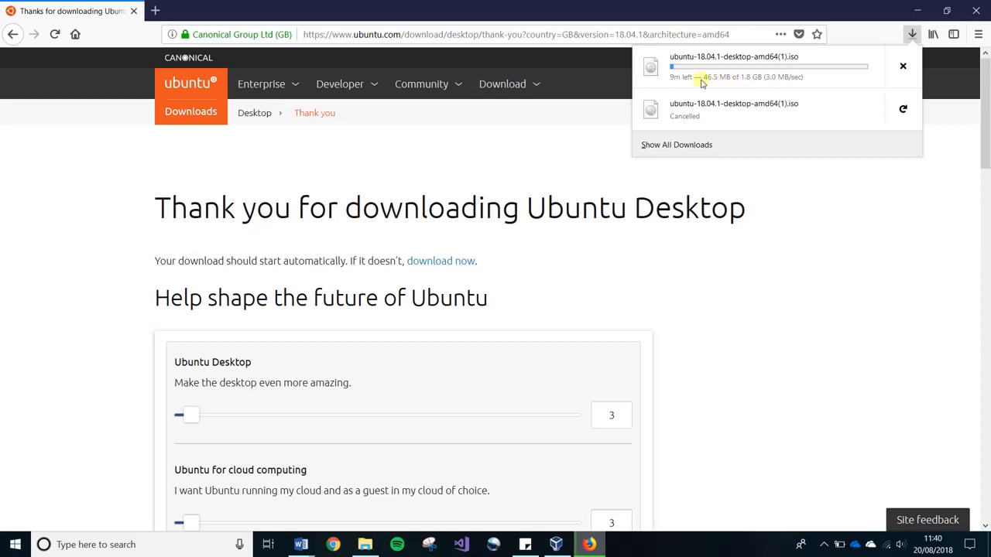
pyautogui.click(770, 277)
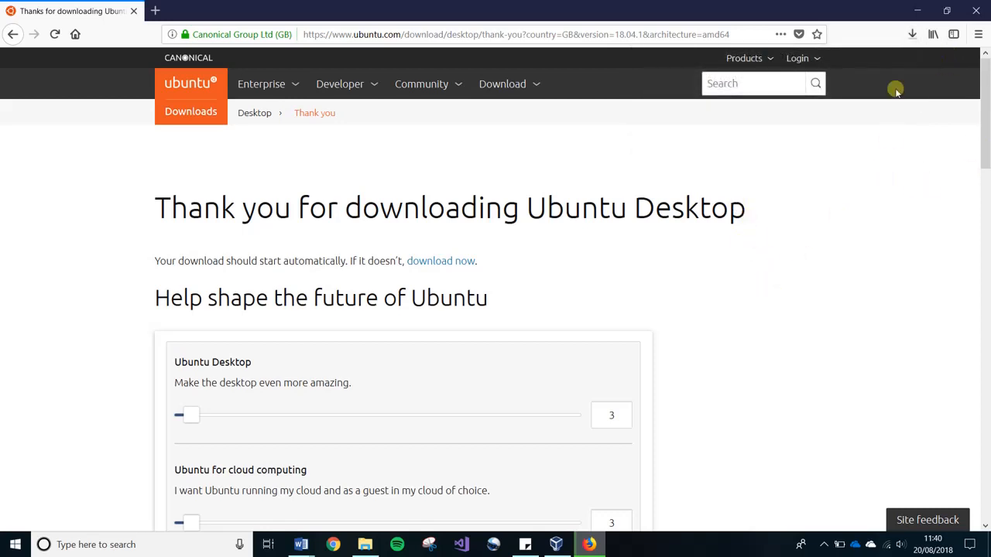
pyautogui.click(917, 10)
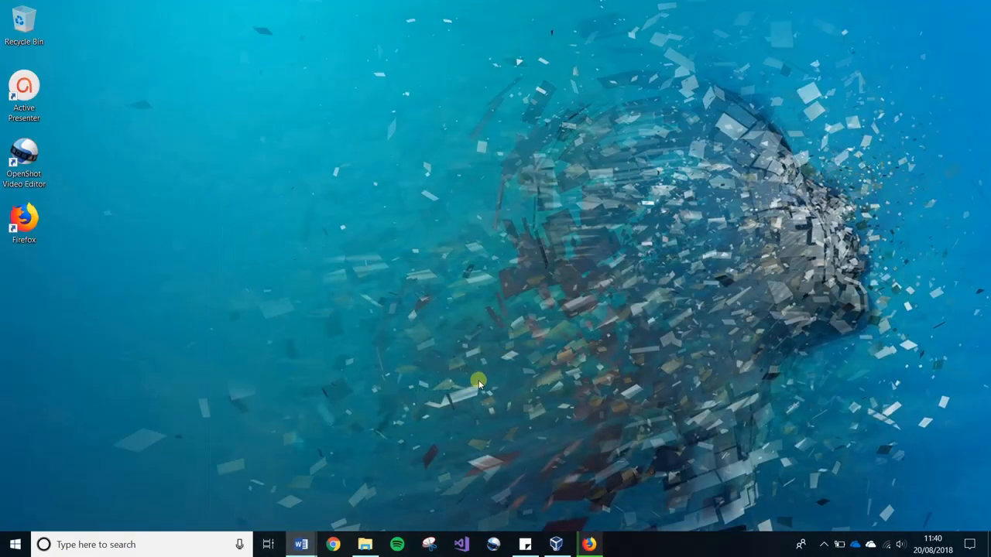
# - Switch to VirtualBox and start a new virtual machine named "Ubuntu - test" with type Linux and version Ubuntu (64-bit)
pyautogui.click(556, 544)
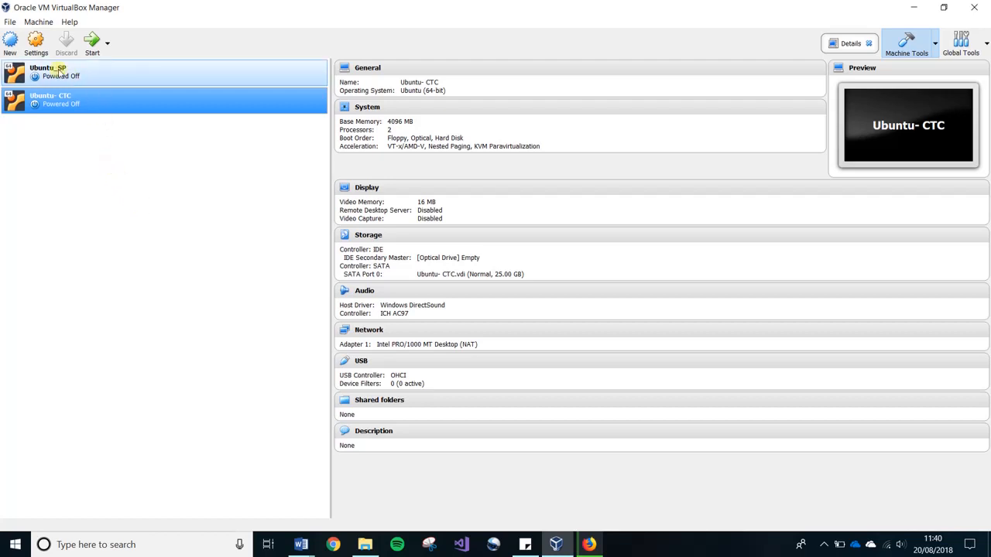
pyautogui.click(10, 42)
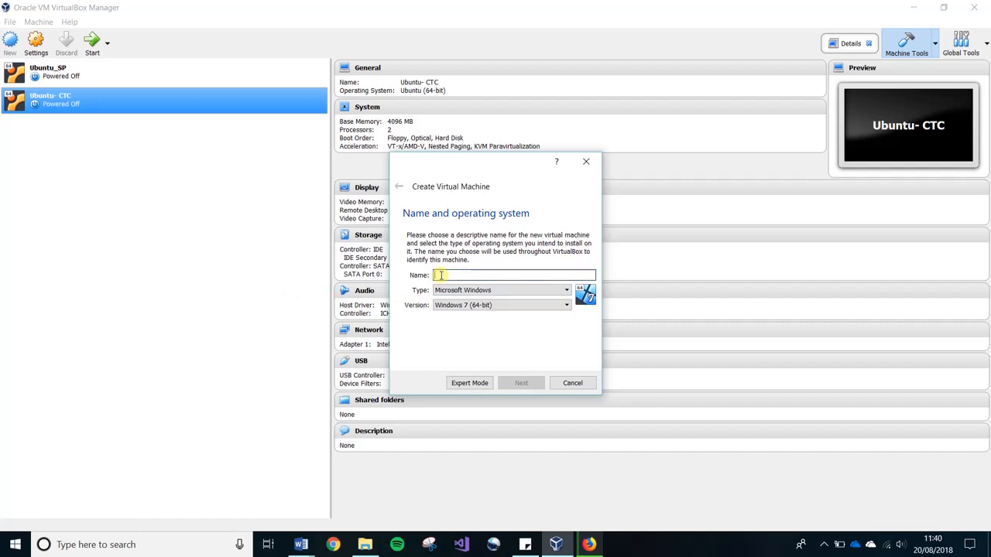
pyautogui.write('Ubuntu -')
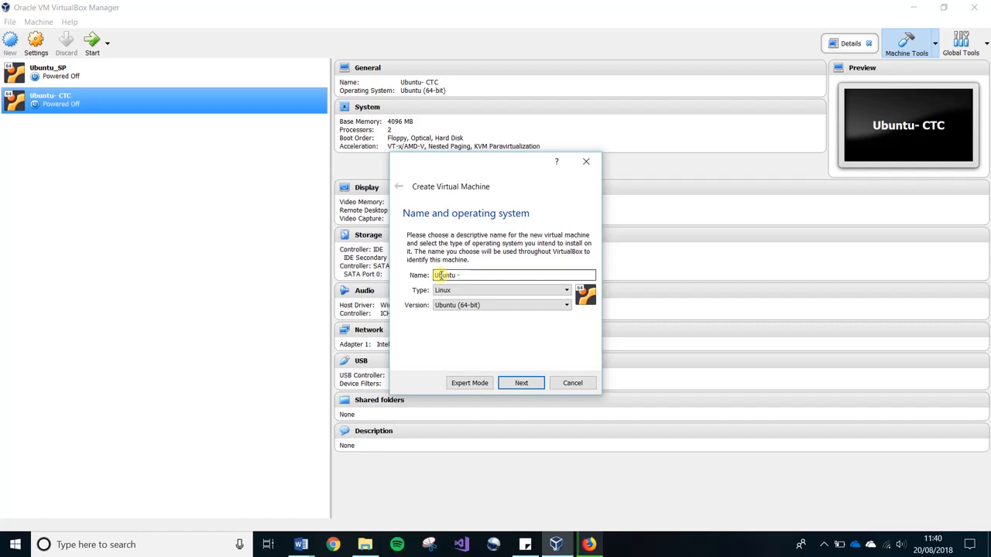
pyautogui.write(' test')
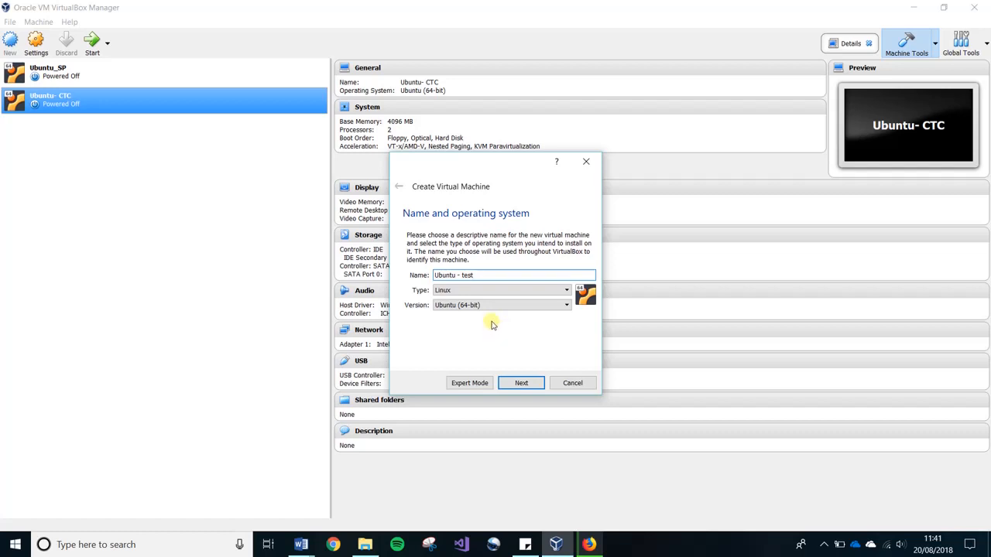
pyautogui.click(453, 306)
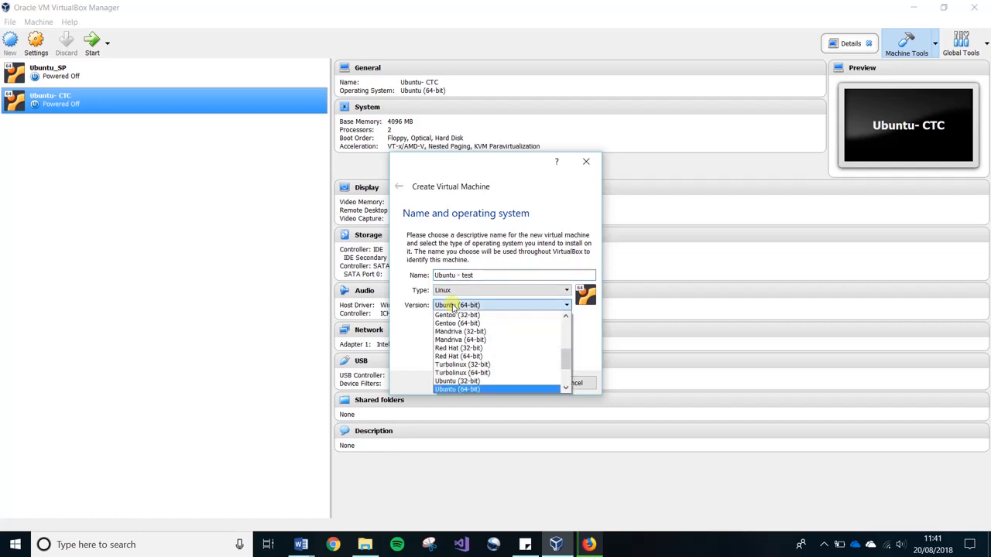
pyautogui.click(458, 388)
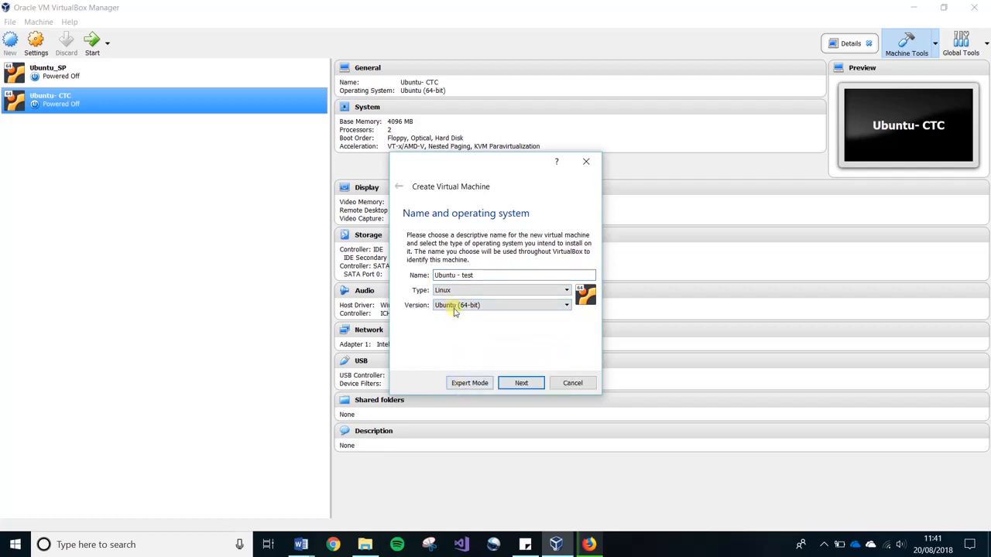
pyautogui.click(517, 382)
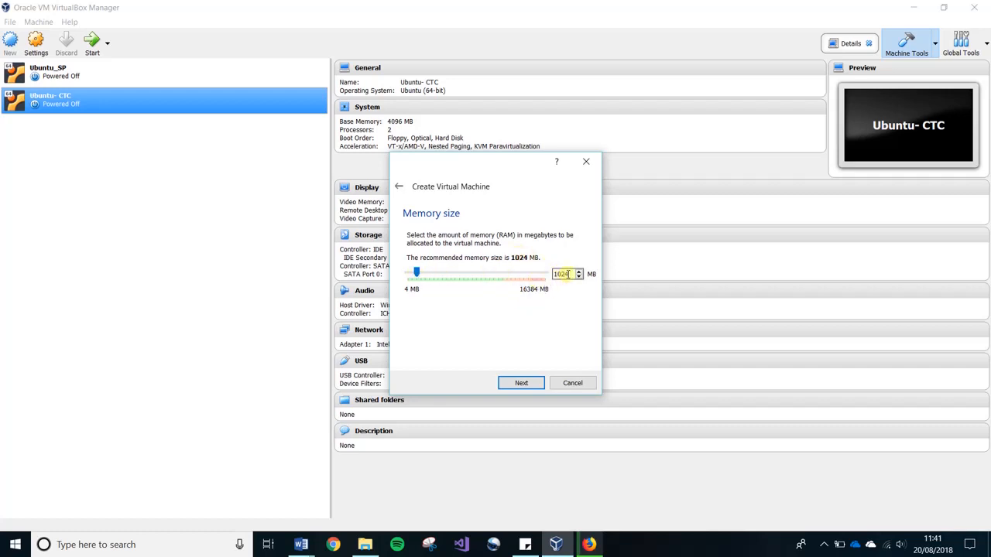
# - Set the new virtual machine's memory size to 4096 MB
pyautogui.moveTo(565, 274); pyautogui.dragTo(549, 274)
pyautogui.write('4096')
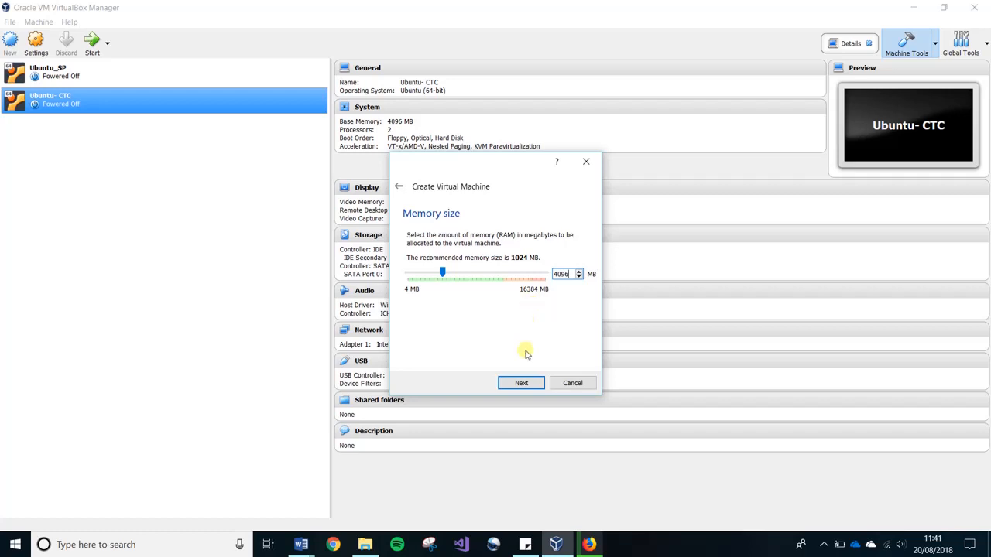
pyautogui.click(521, 383)
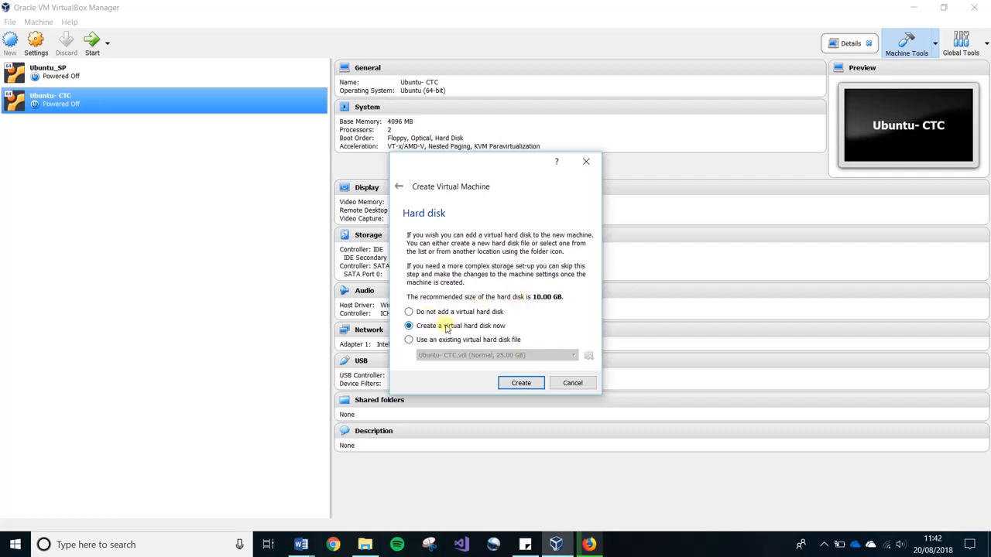
# - Choose to create a new virtual hard disk of file type VDI with fixed-size storage
pyautogui.click(519, 383)
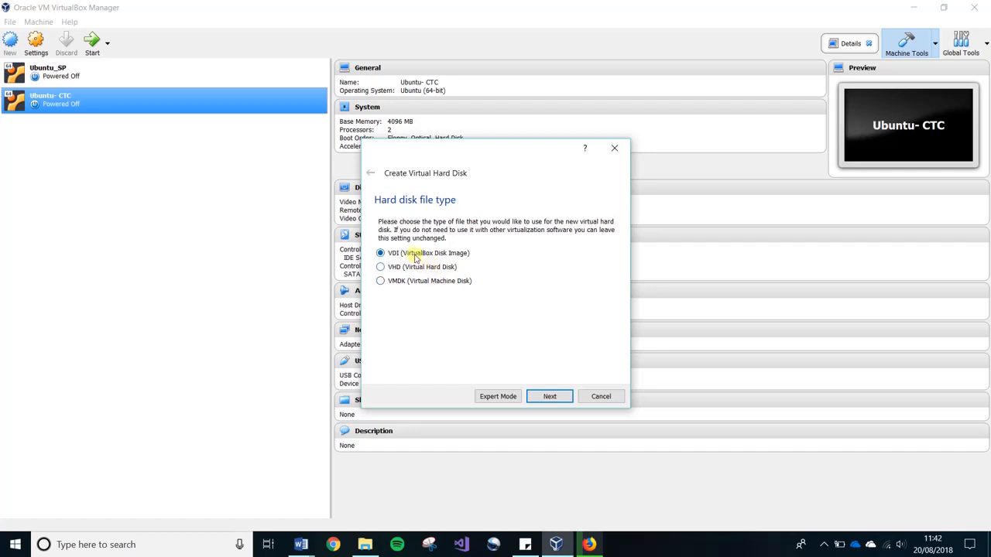
pyautogui.click(549, 397)
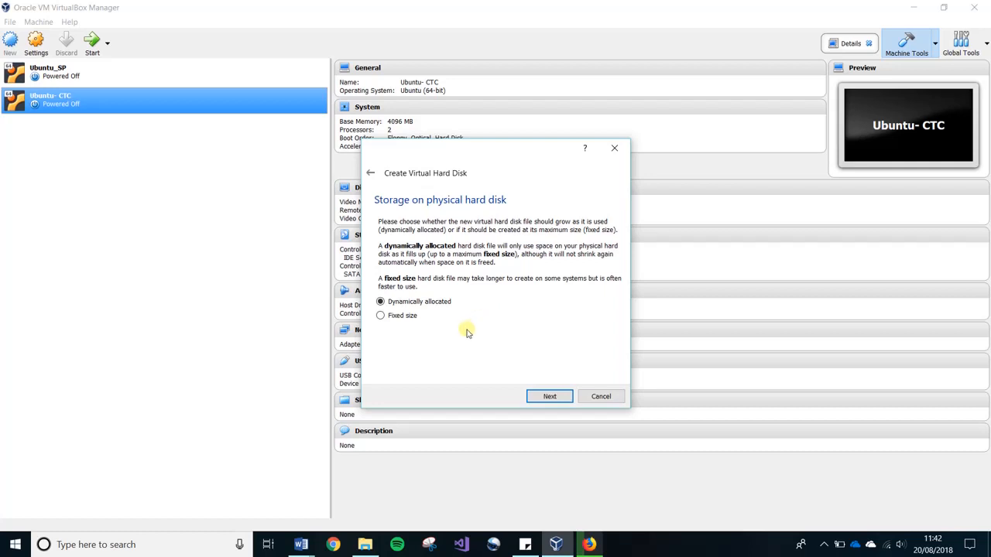
pyautogui.click(395, 315)
pyautogui.click(545, 396)
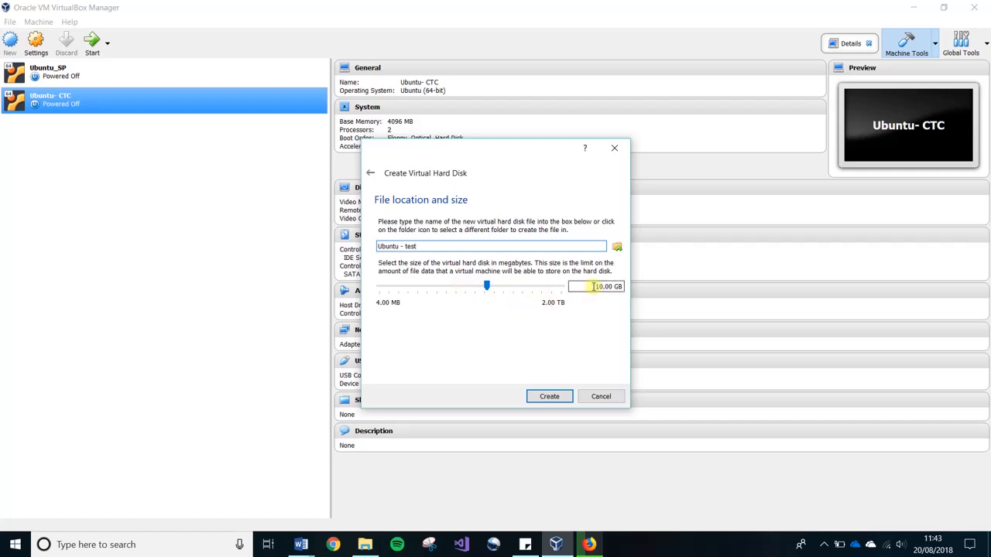
# - Create the virtual hard disk with a size of 20 GB, stored as "Ubuntu - test" in the Virtual Machines folder on CTC (Y:)
pyautogui.moveTo(595, 286); pyautogui.dragTo(601, 298)
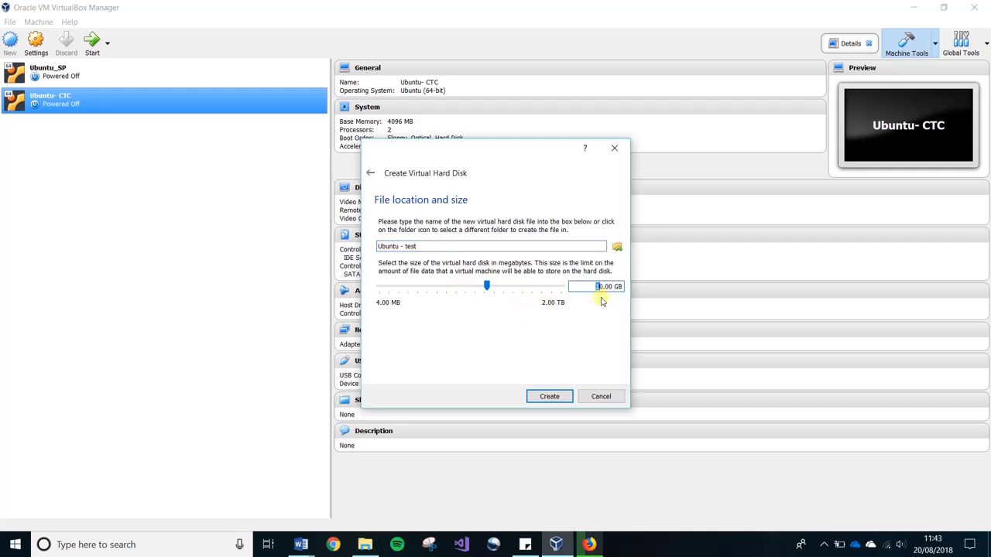
pyautogui.write('2')
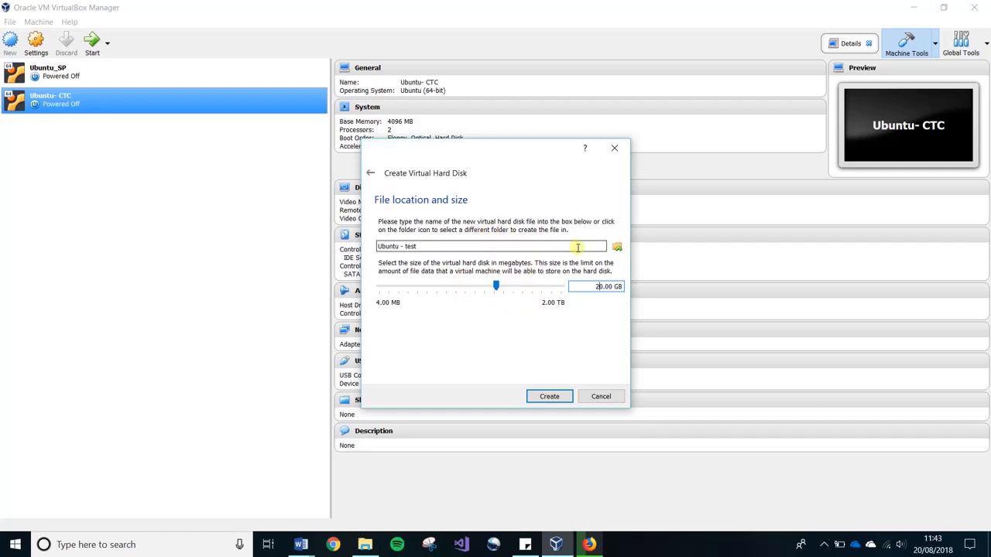
pyautogui.click(617, 246)
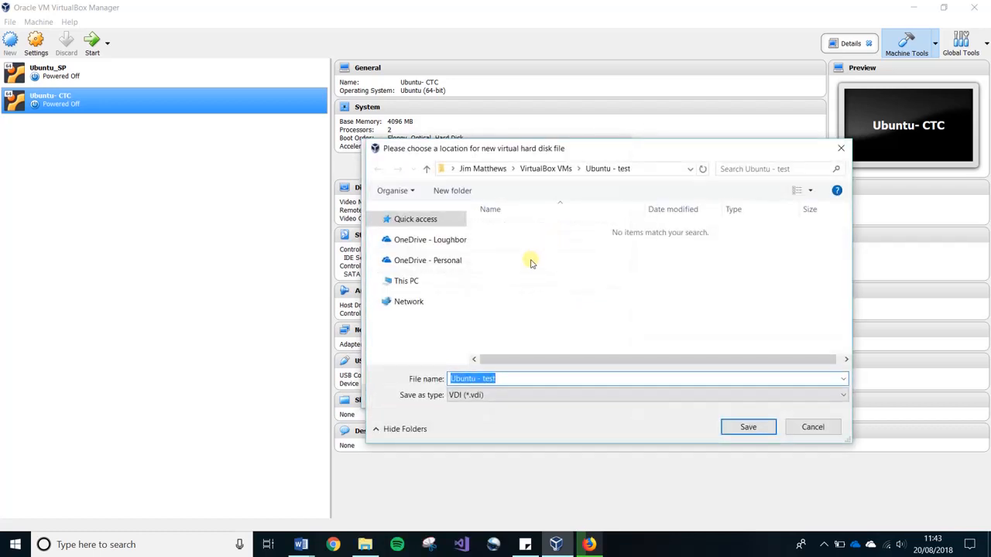
pyautogui.click(409, 301)
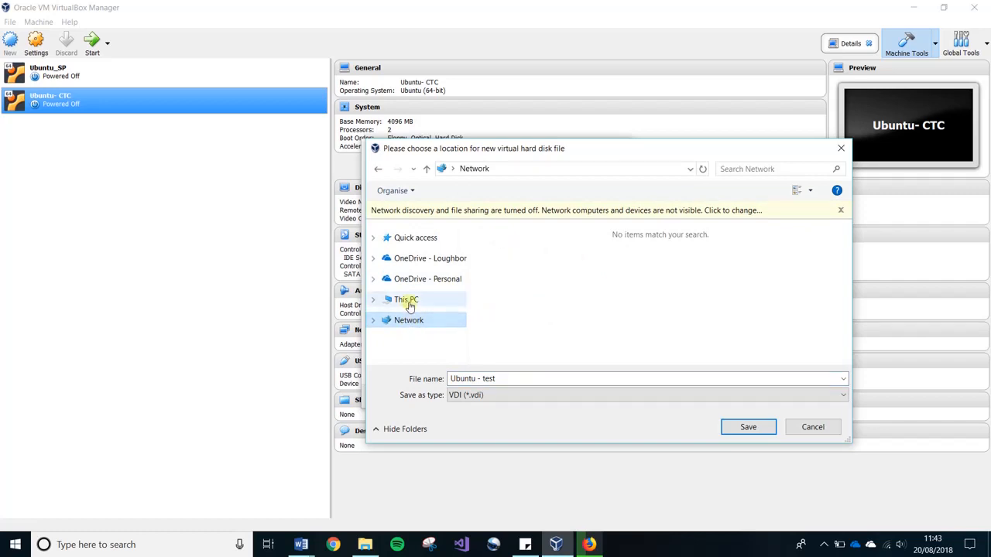
pyautogui.click(440, 301)
pyautogui.scroll(-3, 725, 287)
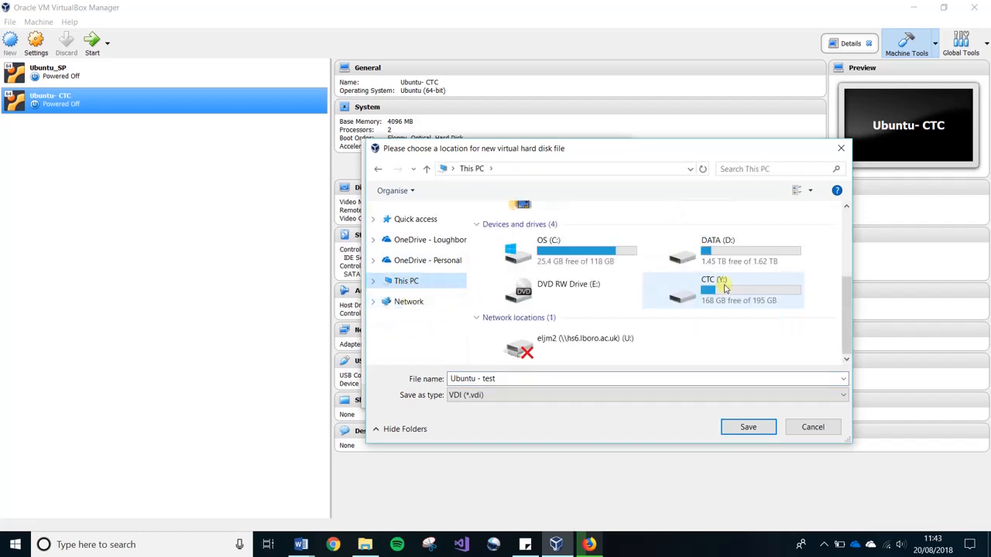
pyautogui.doubleClick(725, 288)
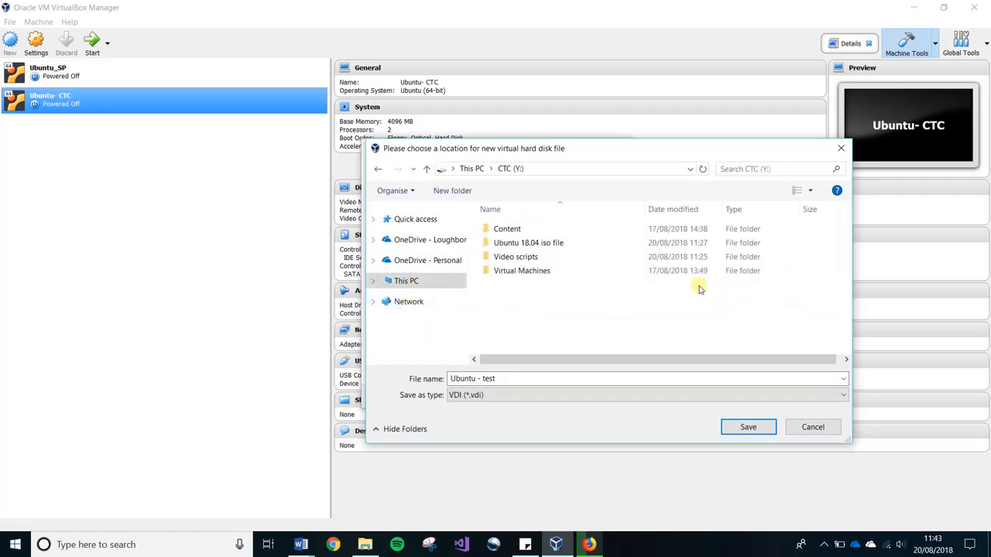
pyautogui.doubleClick(522, 271)
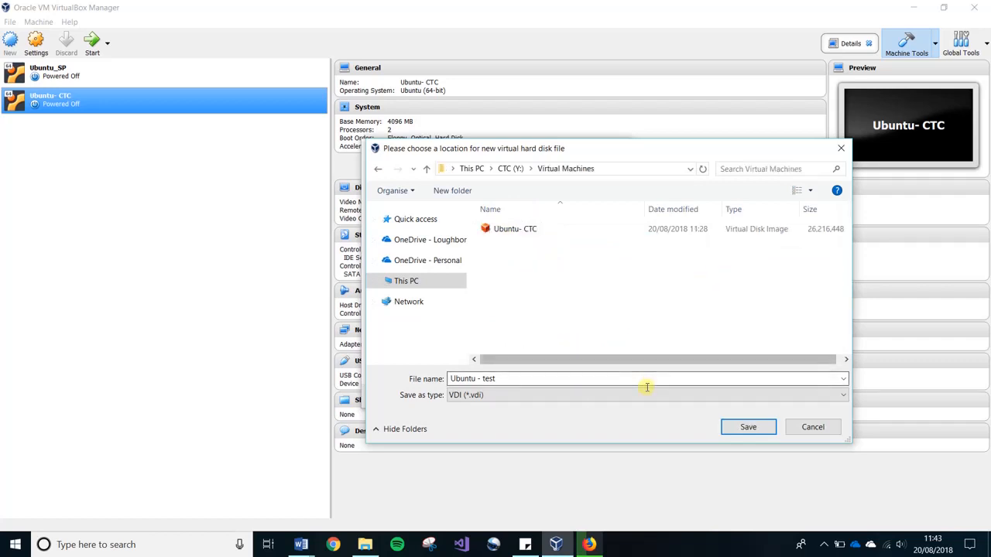
pyautogui.click(745, 428)
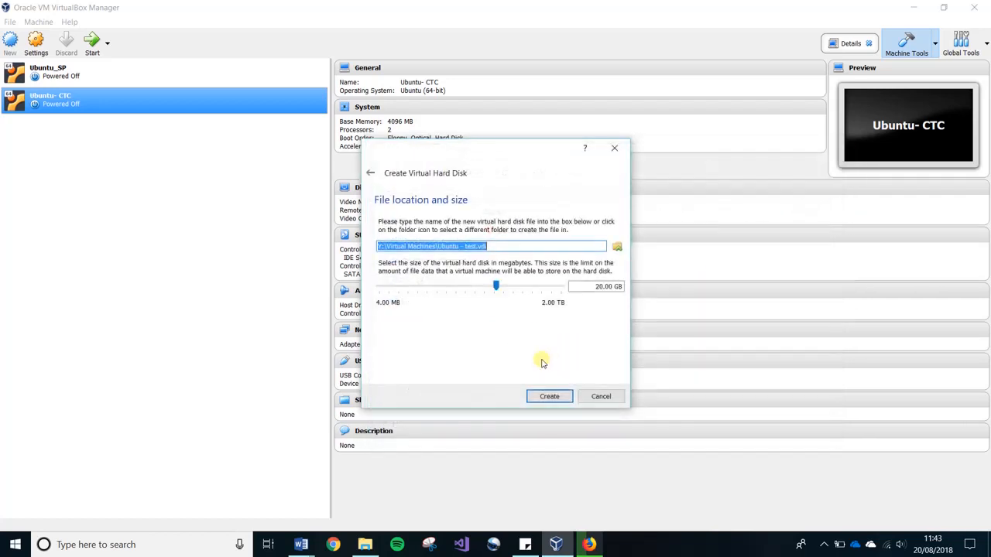
pyautogui.click(546, 395)
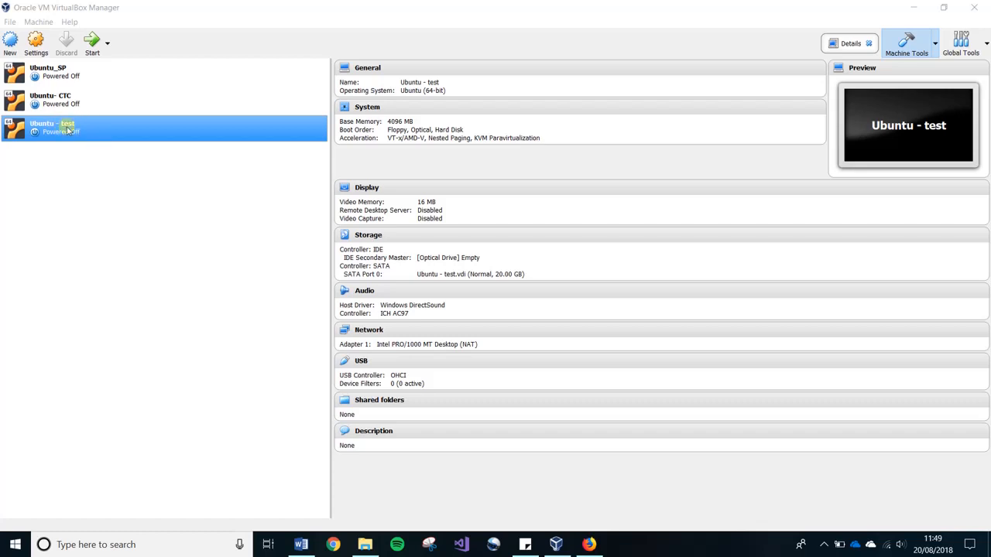
# - Set both Shared Clipboard and Drag'n'Drop to Bidirectional in the settings of the "Ubuntu - test" virtual machine
pyautogui.click(36, 43)
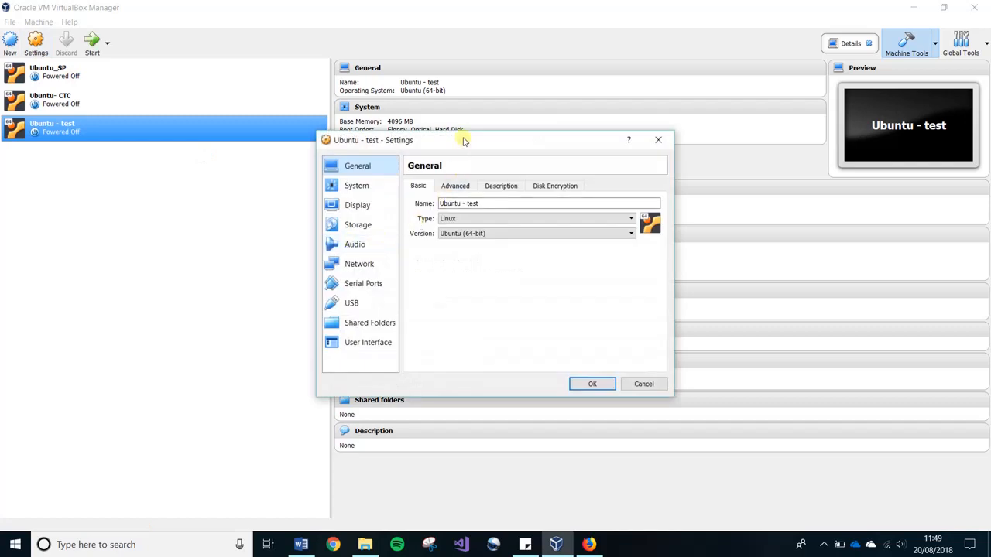
pyautogui.moveTo(462, 140); pyautogui.dragTo(534, 150)
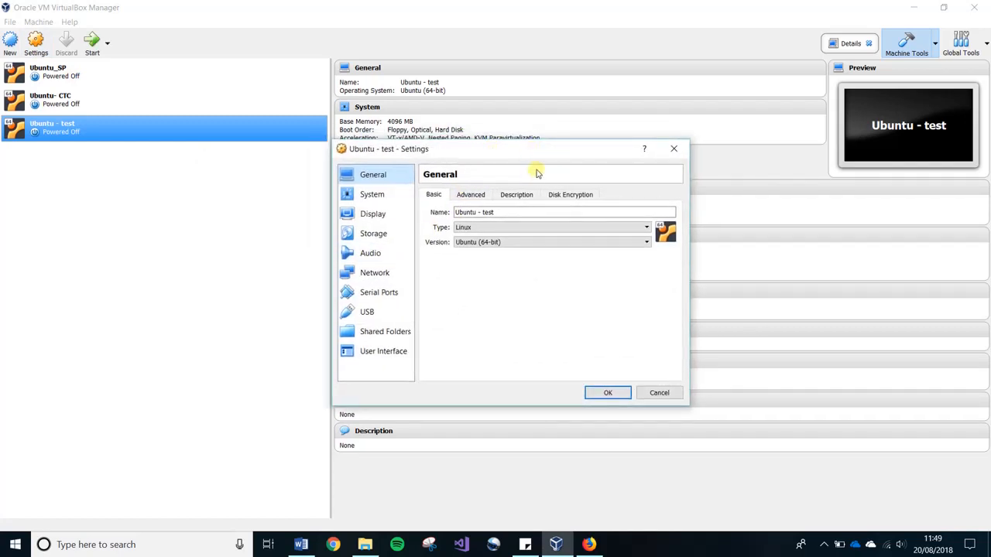
pyautogui.click(471, 195)
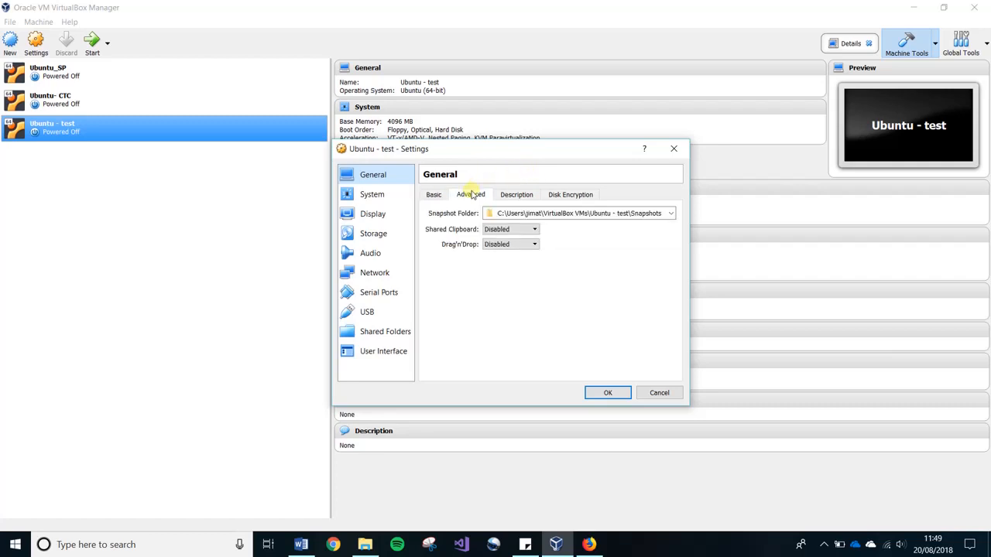
pyautogui.click(499, 230)
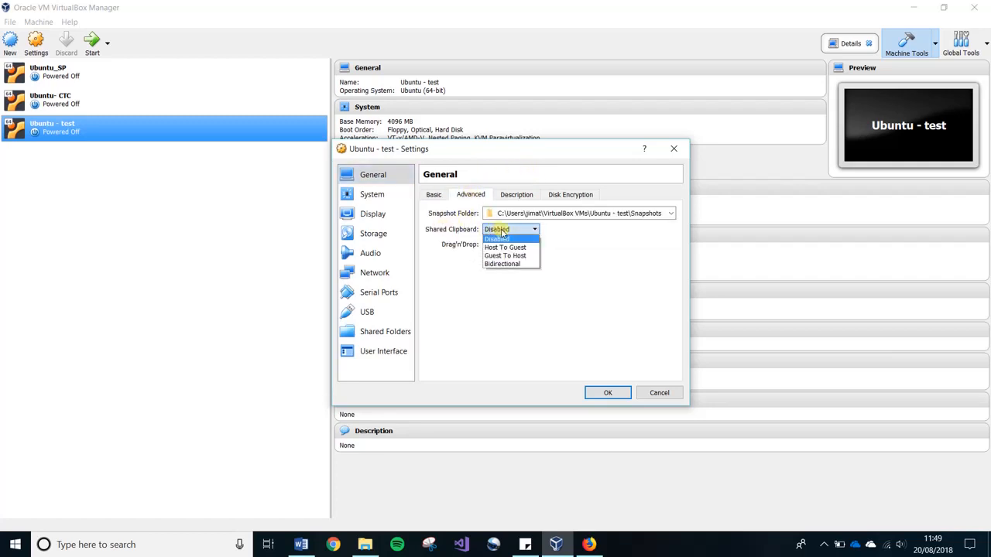
pyautogui.click(503, 264)
pyautogui.click(507, 245)
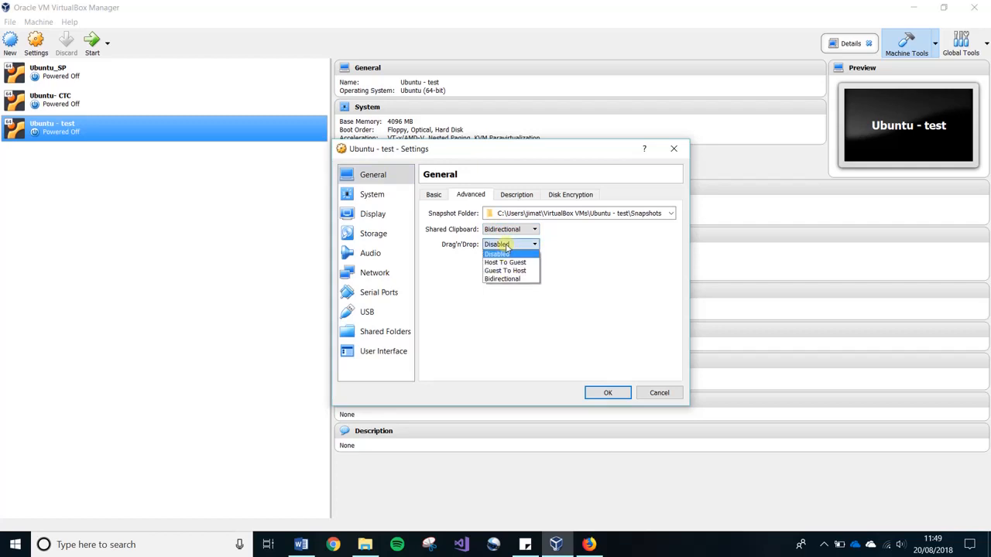
pyautogui.click(501, 278)
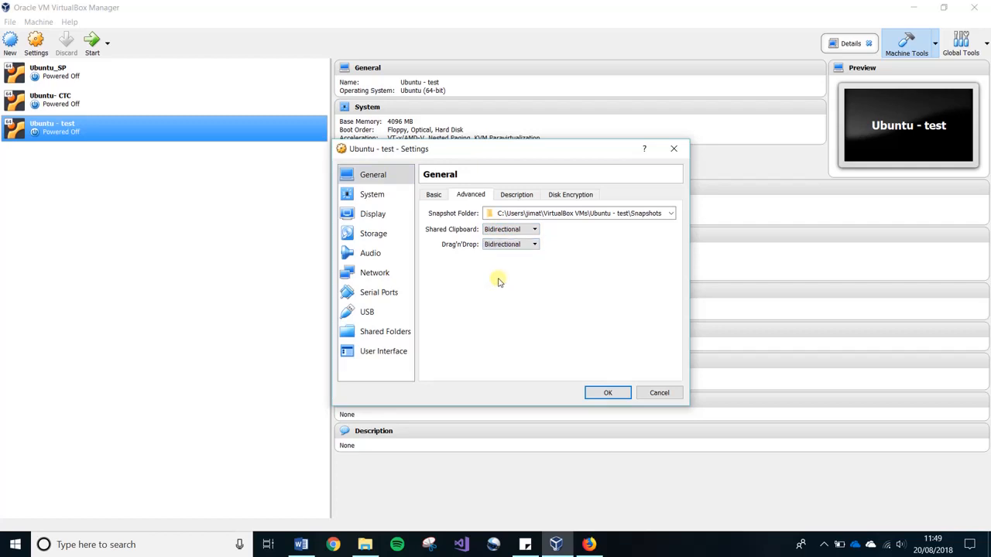
pyautogui.click(520, 194)
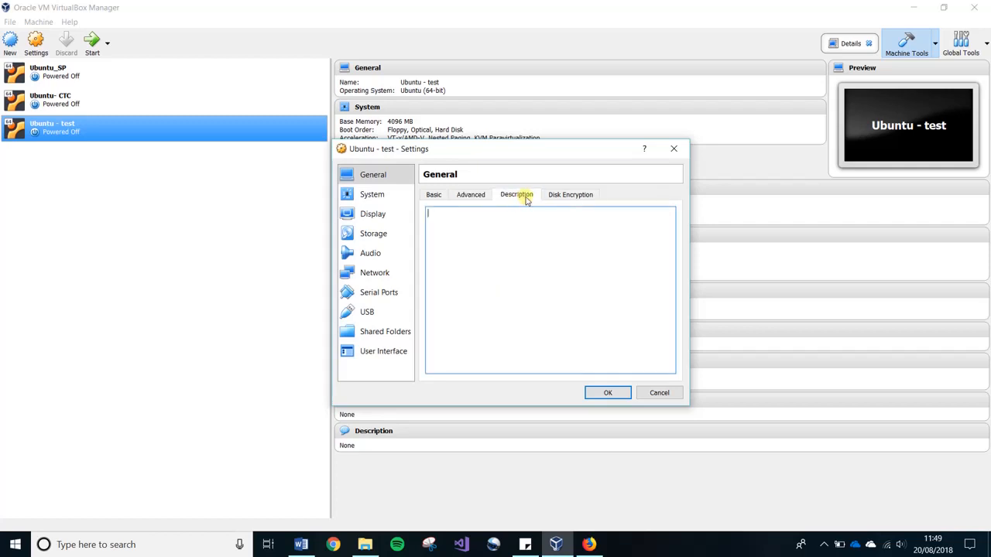
pyautogui.click(544, 195)
pyautogui.click(433, 194)
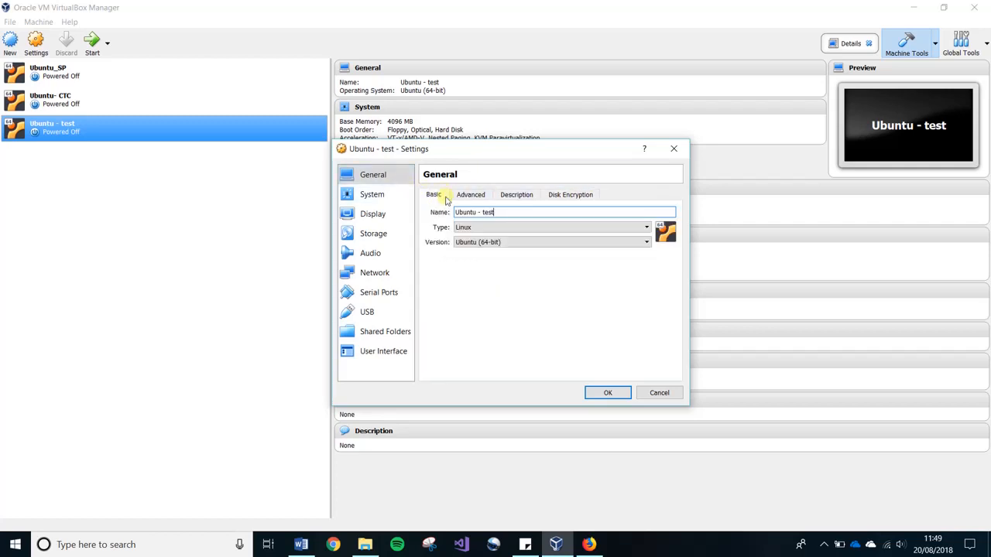
pyautogui.click(503, 212)
# - Set the virtual machine's processor count to 2 and look over its acceleration and display settings
pyautogui.click(373, 194)
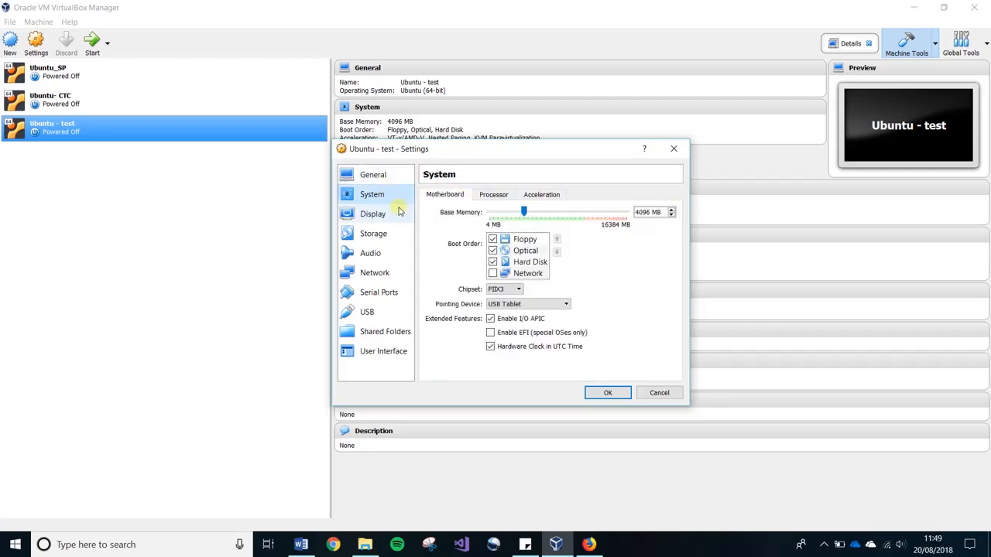
pyautogui.click(493, 195)
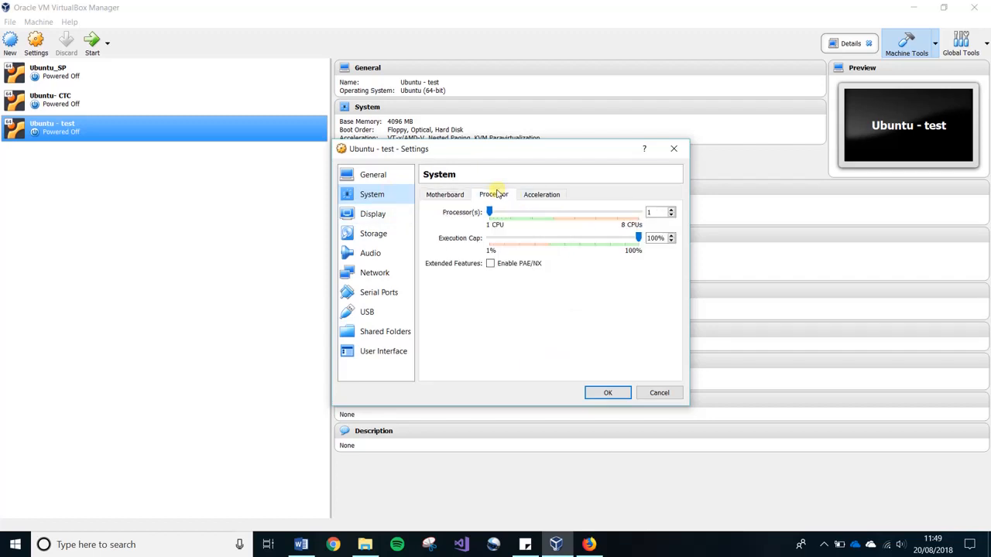
pyautogui.click(671, 209)
pyautogui.click(526, 195)
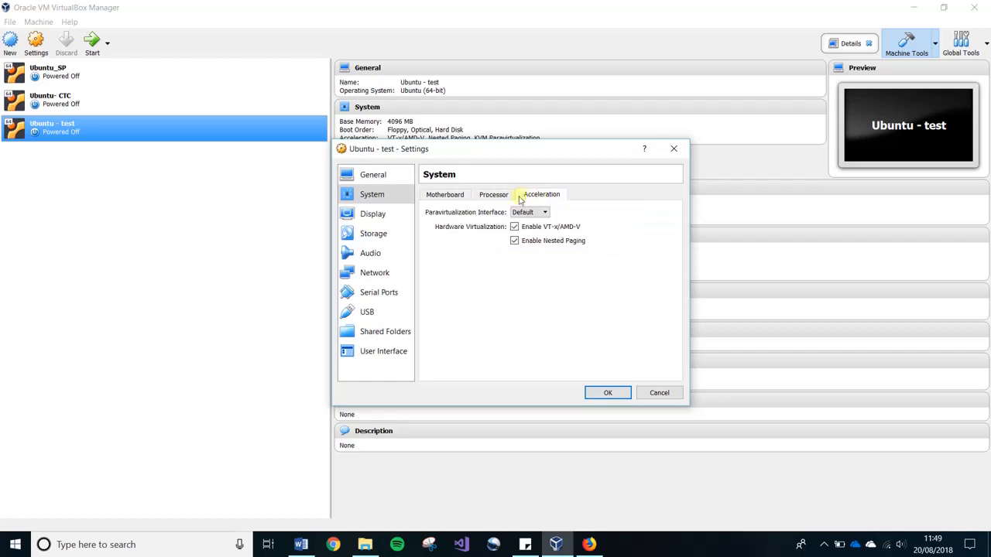
pyautogui.click(384, 214)
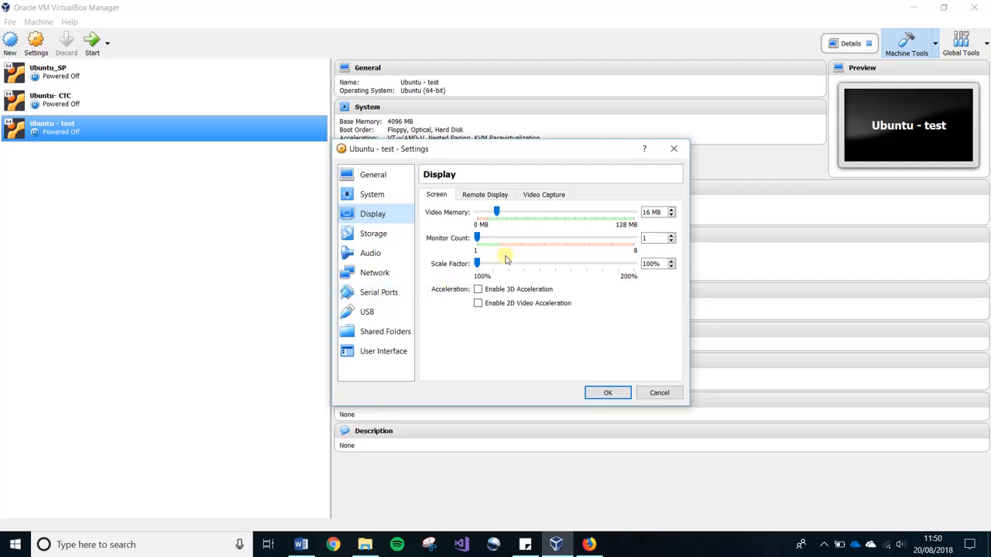
# - Load ubuntu-18.04.1-desktop-amd64 from the "Ubuntu 18.04 iso file" folder on CTC (Y:) into the empty optical drive and save the machine's settings
pyautogui.click(388, 239)
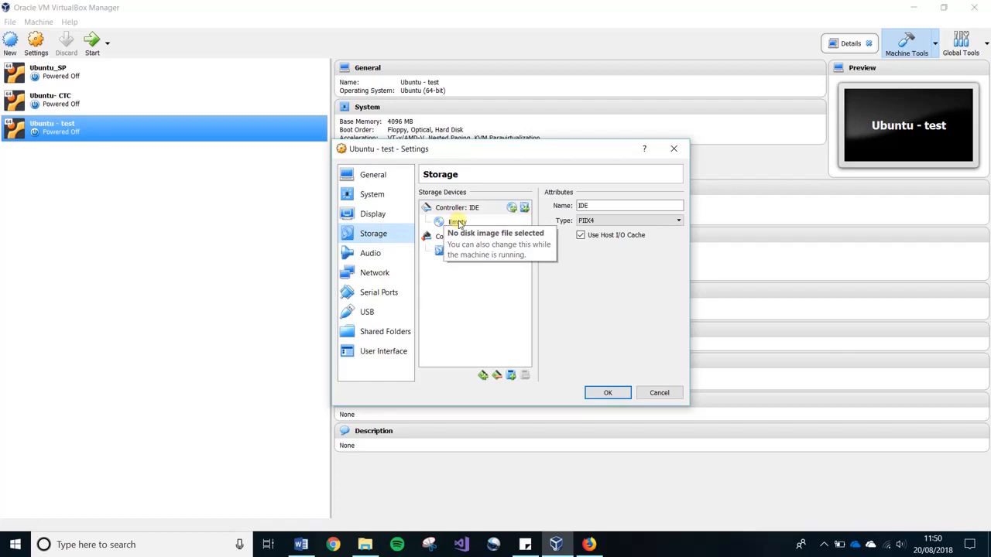
pyautogui.click(487, 224)
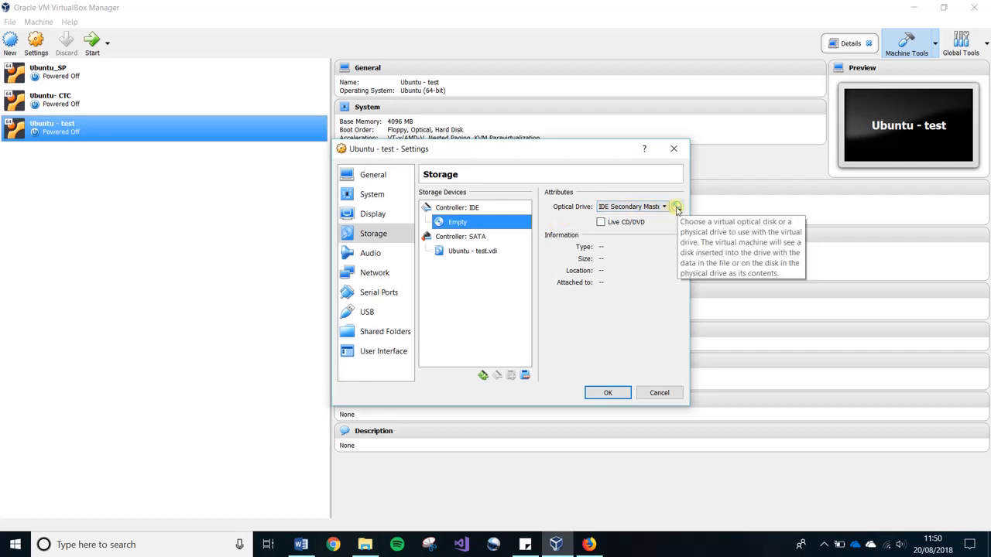
pyautogui.click(677, 208)
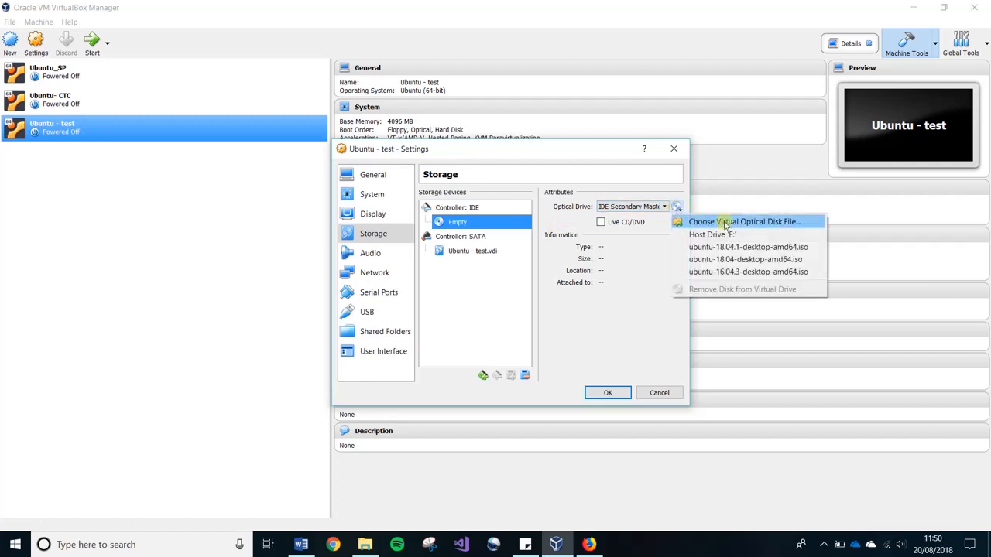
pyautogui.click(787, 224)
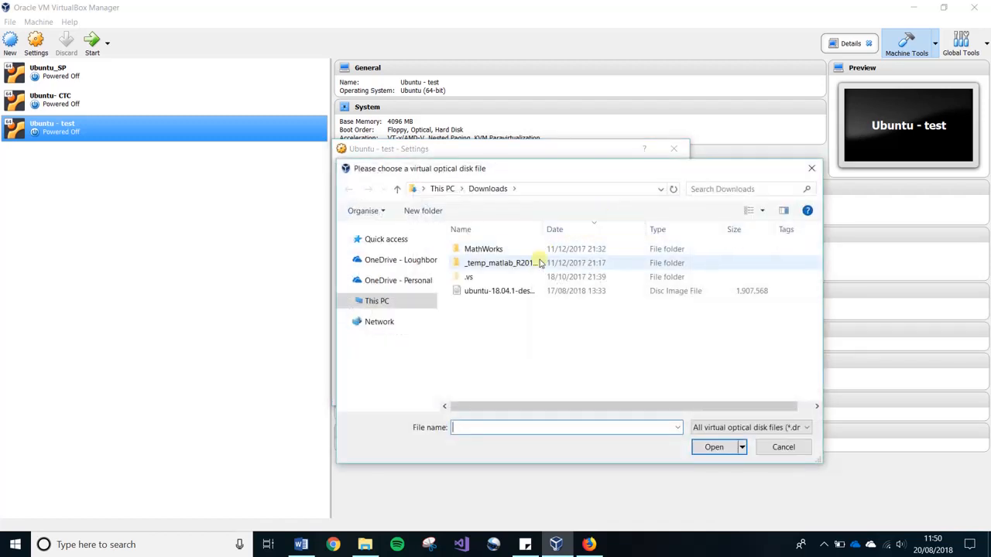
pyautogui.click(375, 302)
pyautogui.scroll(-3, 603, 310)
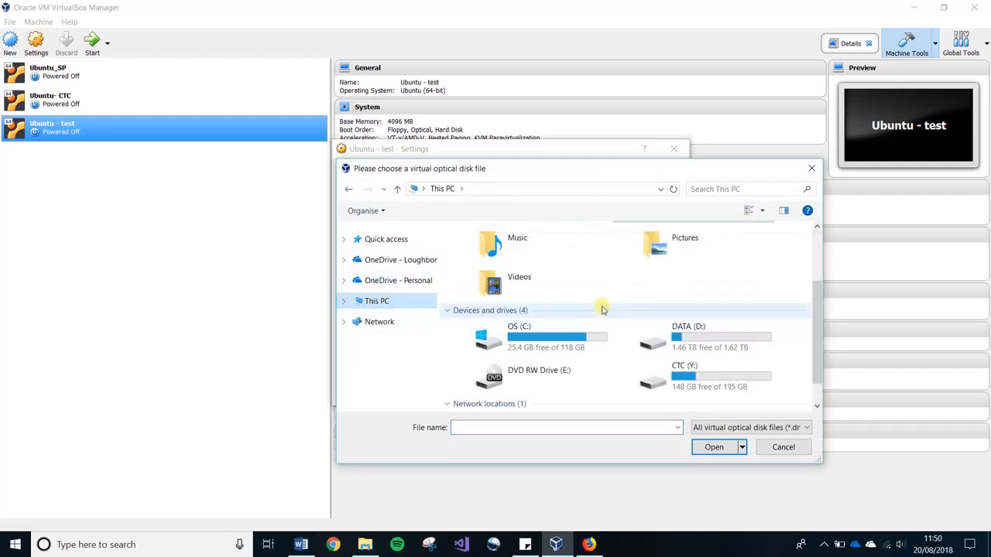
pyautogui.doubleClick(678, 370)
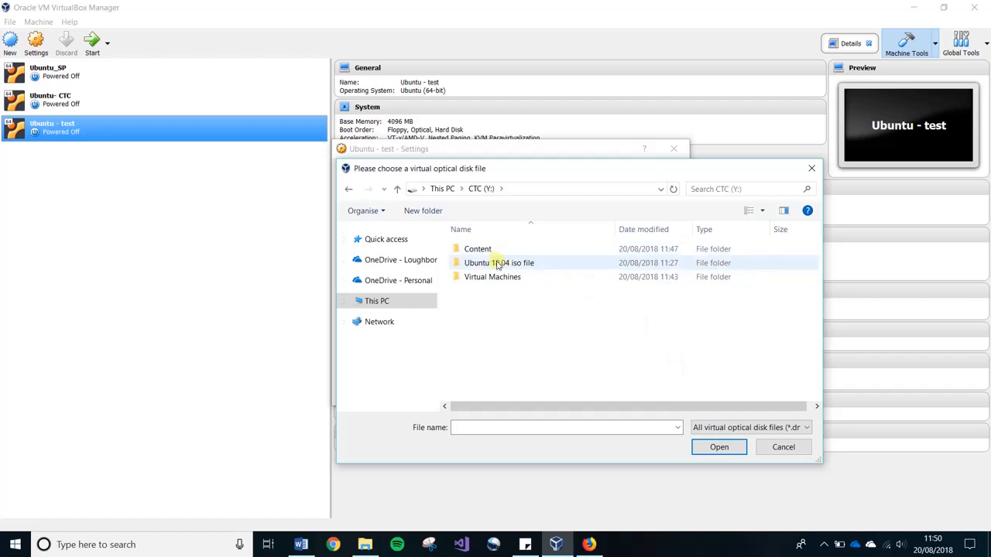
pyautogui.doubleClick(499, 262)
pyautogui.click(501, 250)
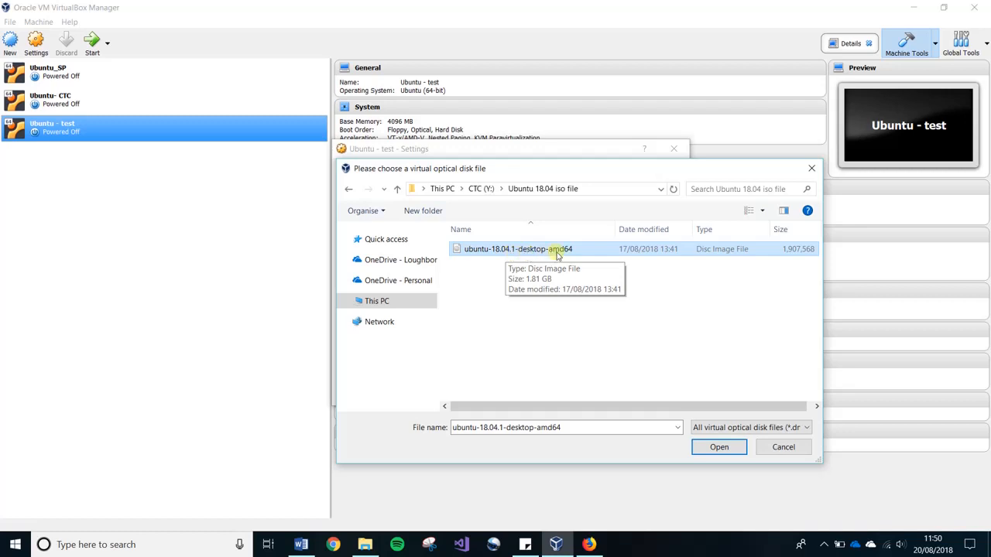
pyautogui.click(716, 448)
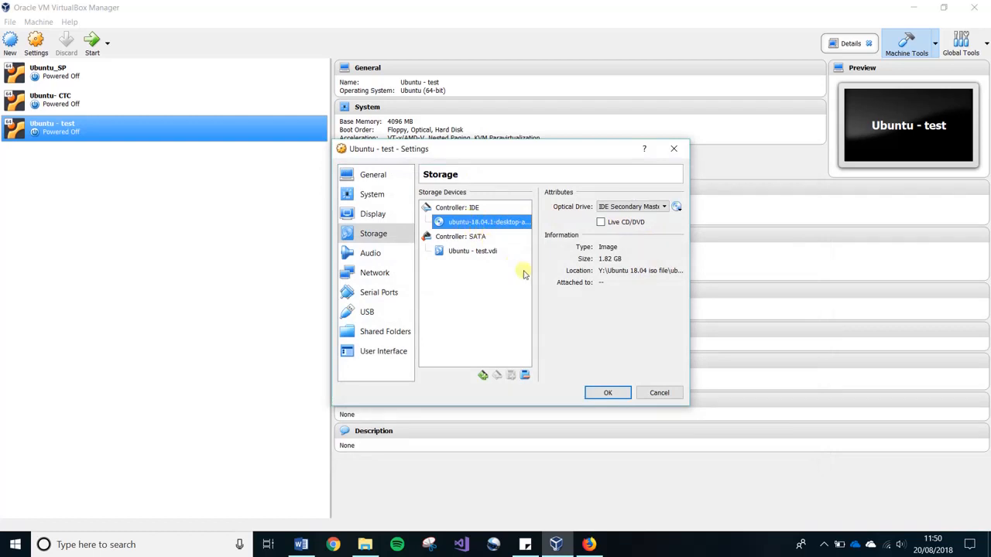
pyautogui.click(604, 393)
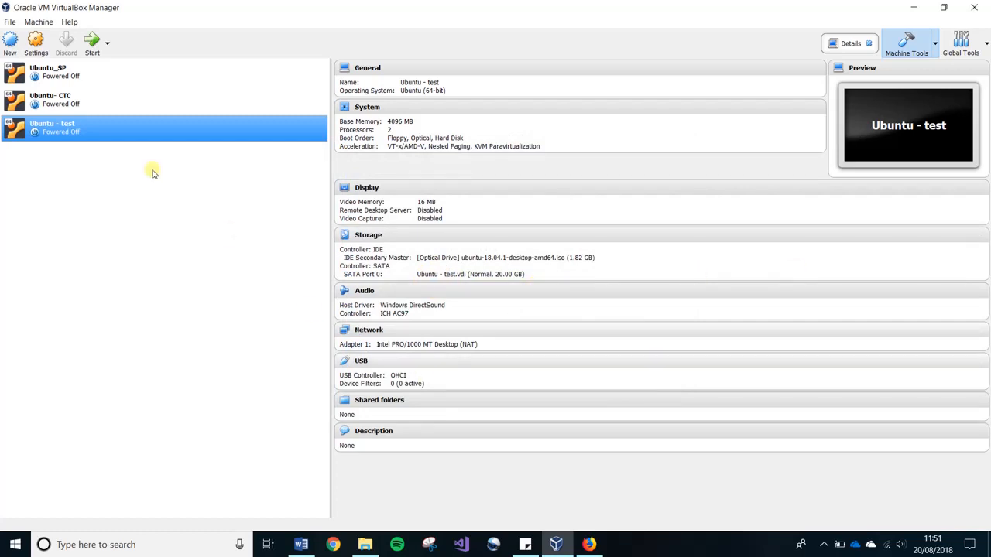
# - Start the "Ubuntu - test" virtual machine and choose to install Ubuntu with English as the language
pyautogui.click(92, 46)
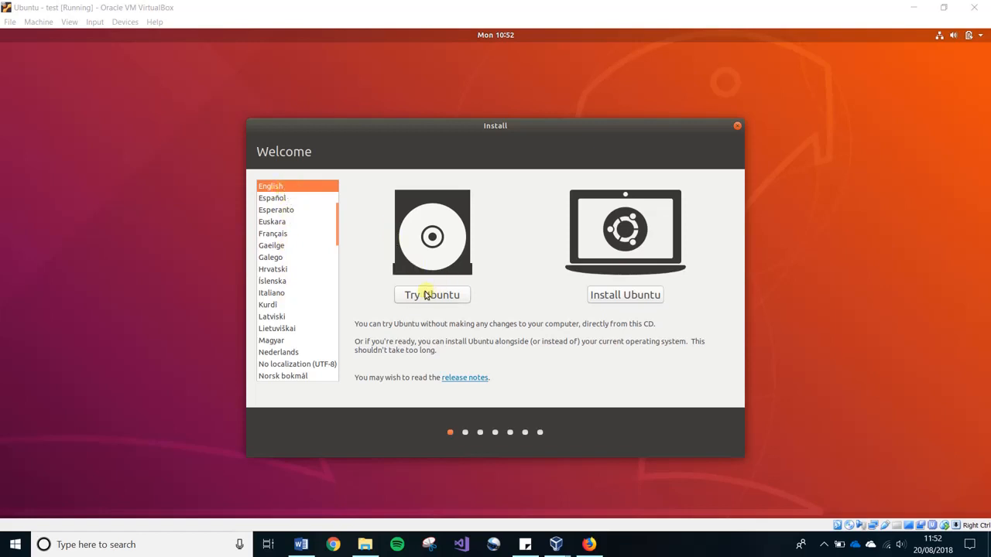
pyautogui.click(624, 296)
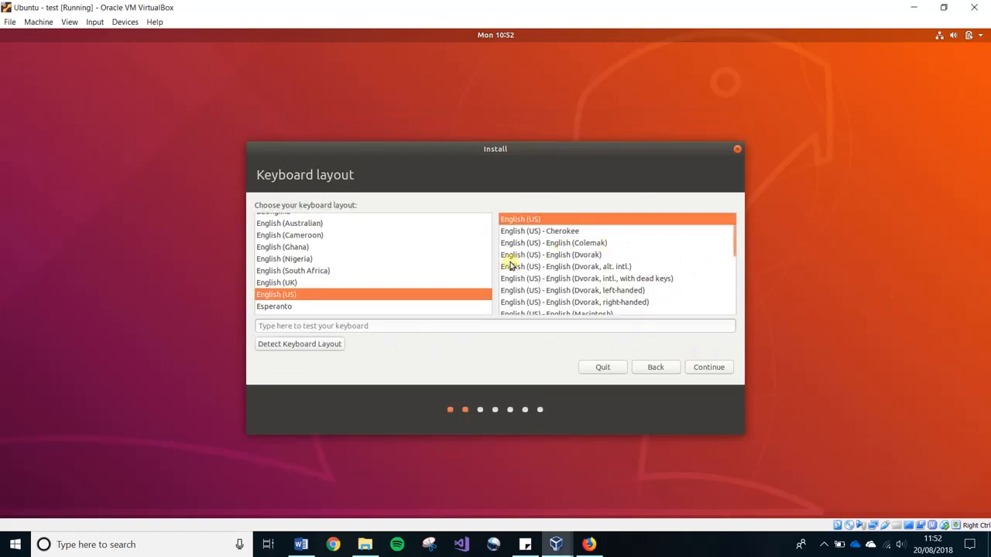
# - Choose the English (UK) keyboard layout, test it with some sample characters and continue
pyautogui.click(295, 282)
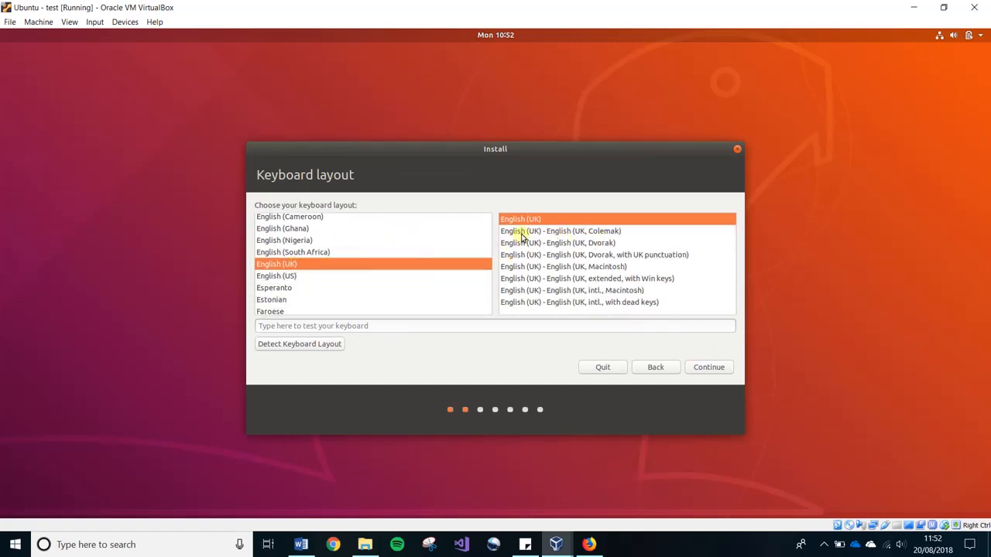
pyautogui.click(396, 326)
pyautogui.write('sgnsbnr')
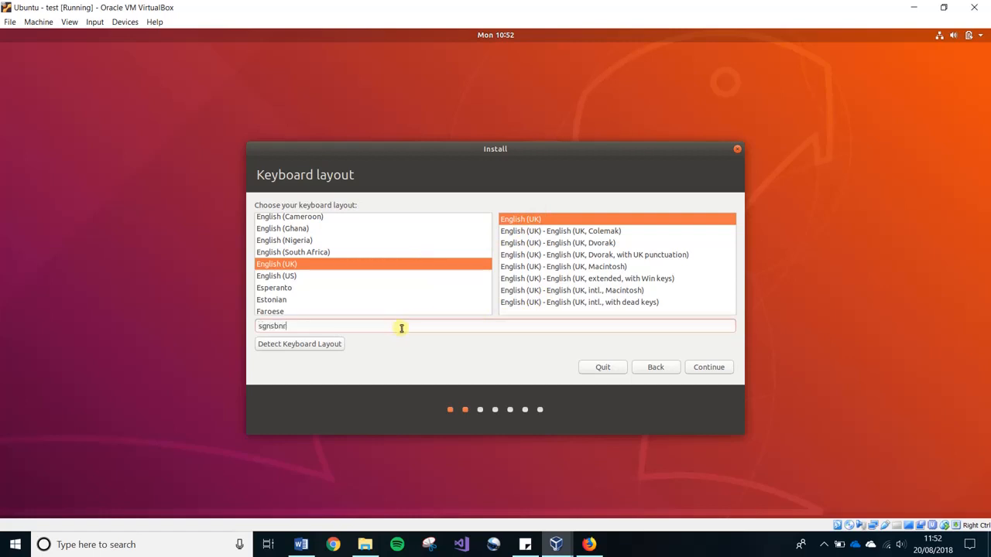
pyautogui.click(705, 366)
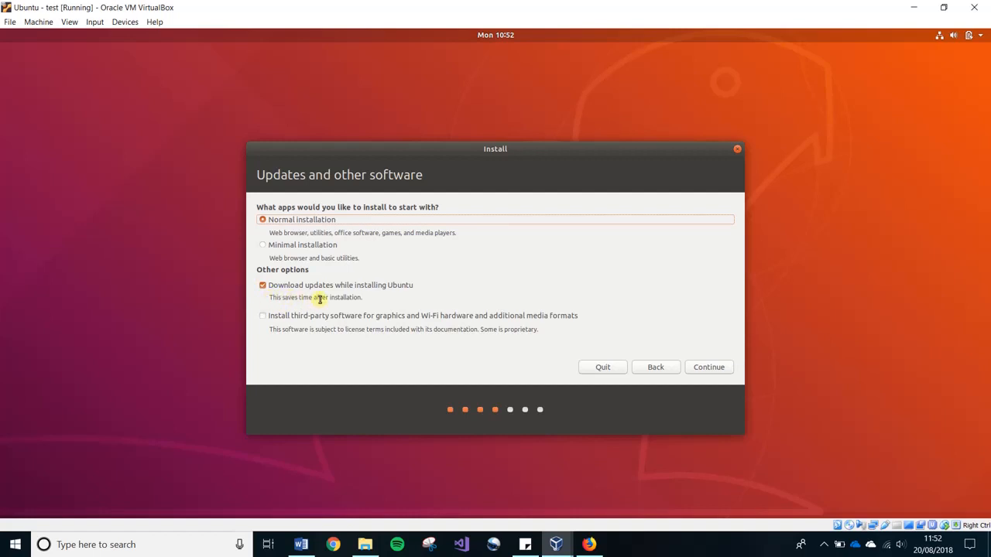
# - Include third-party software in the normal installation and start installing with "Erase disk and install Ubuntu", accepting the disk changes
pyautogui.click(263, 317)
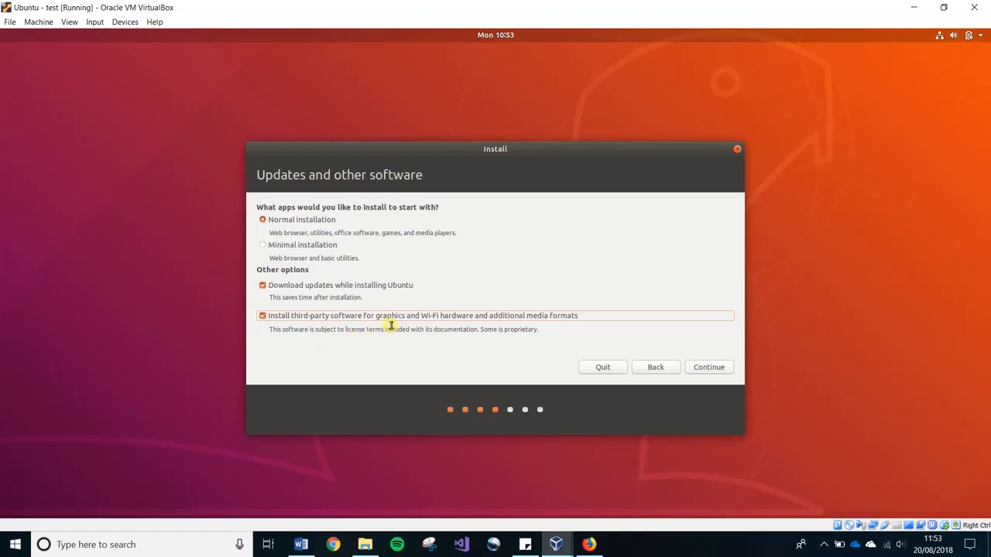
pyautogui.click(710, 366)
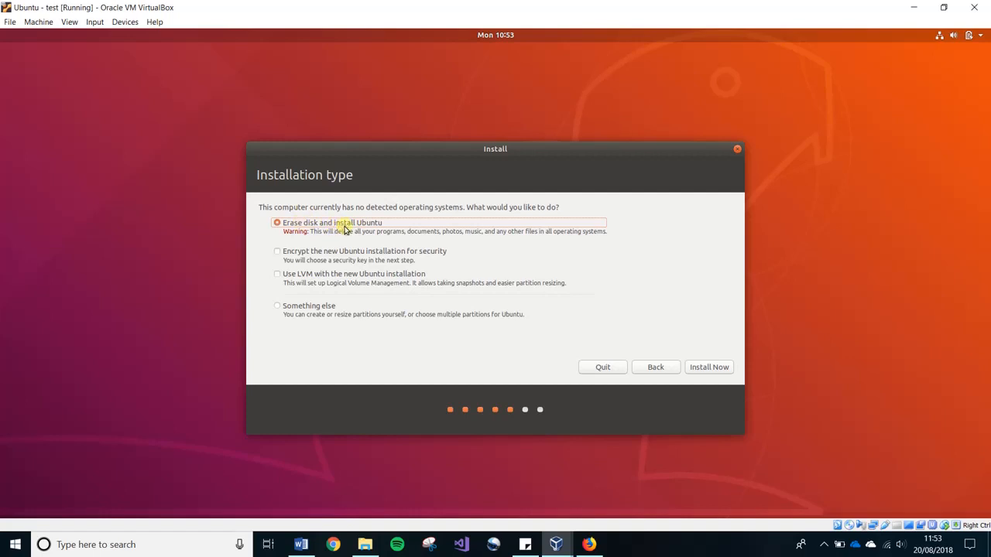
pyautogui.click(711, 368)
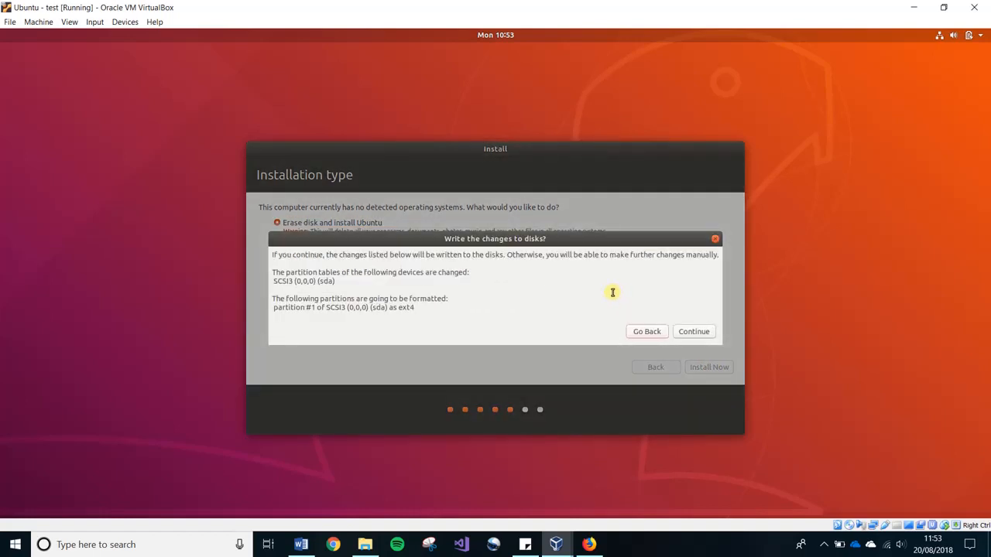
pyautogui.click(689, 331)
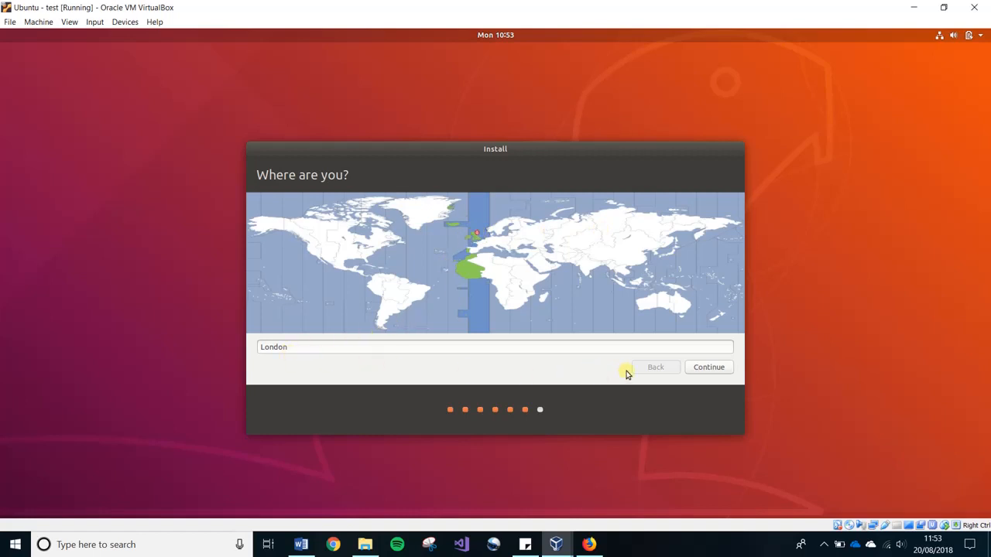
# - Accept London as the location and create the user ctc-test, entering and confirming the account password, with the password required to log in
pyautogui.click(707, 368)
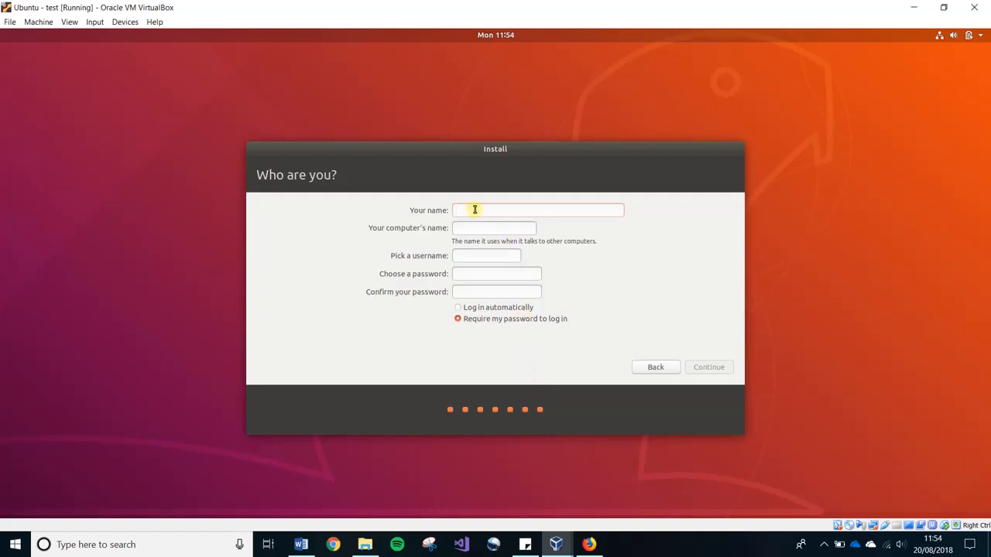
pyautogui.write('ctc-test')
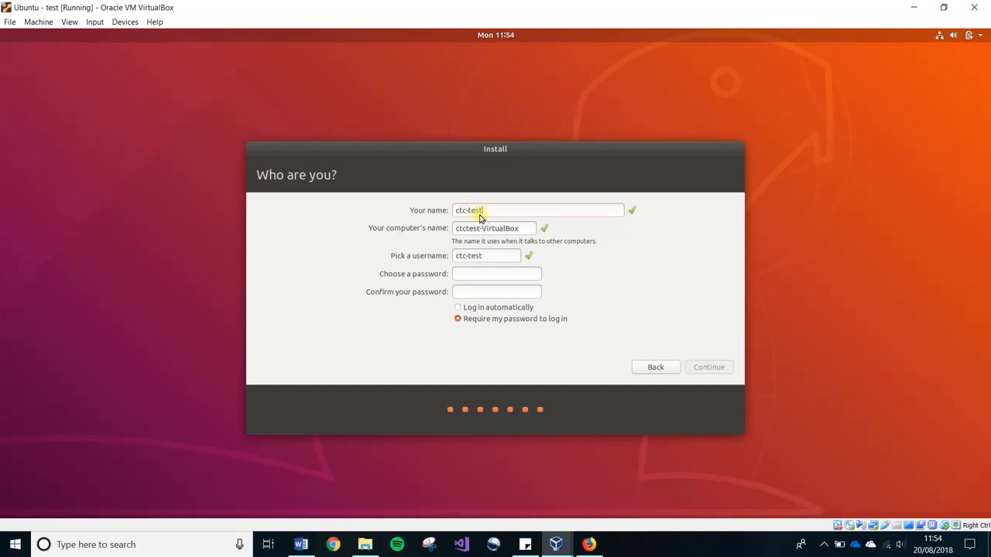
pyautogui.click(463, 274)
pyautogui.write('**********')
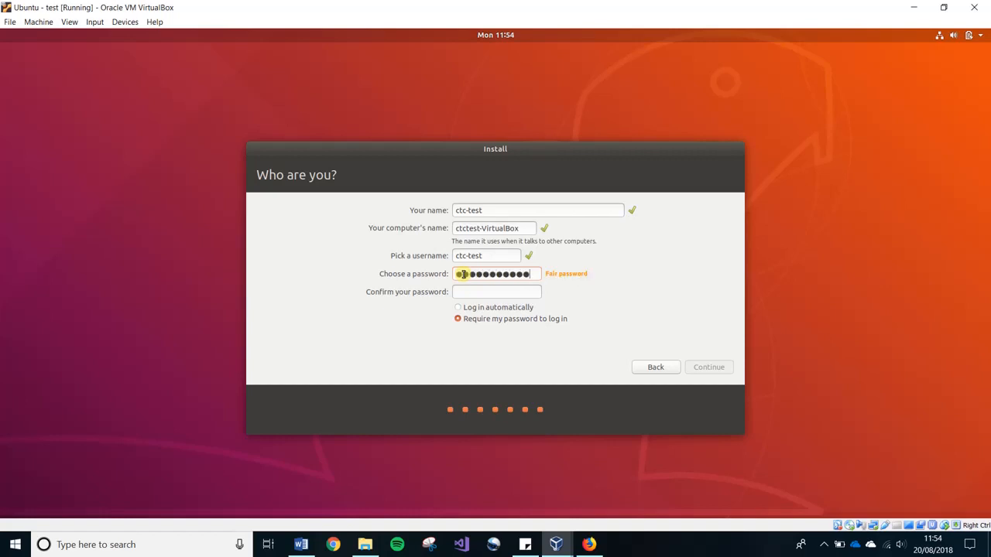
pyautogui.click(472, 291)
pyautogui.write('***********')
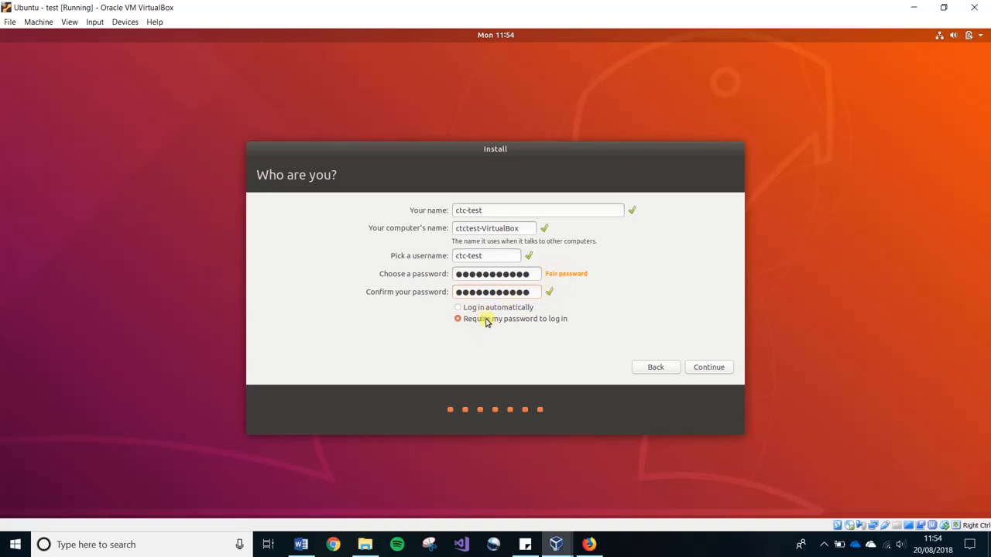
pyautogui.click(705, 368)
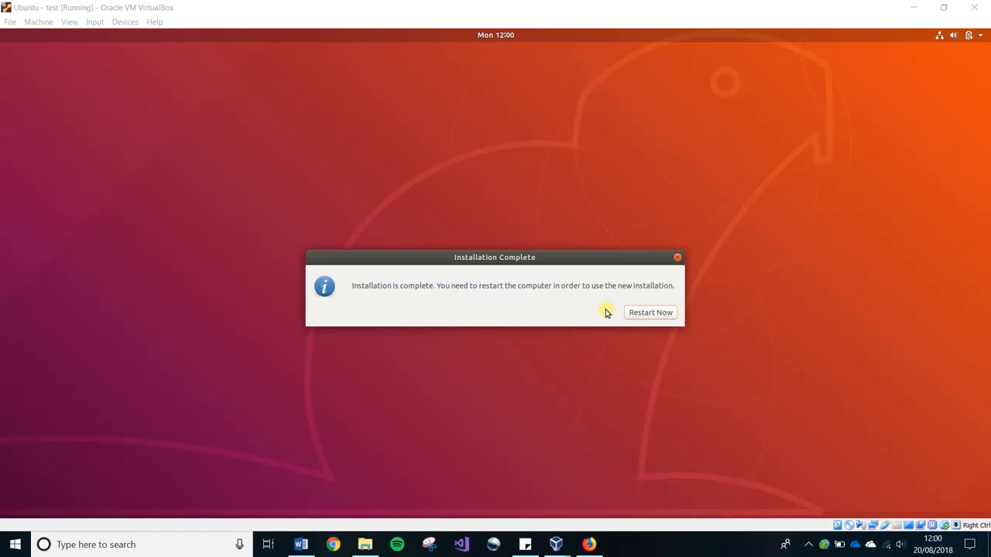
# - Restart from the completed Ubuntu installation and power off the virtual machine at the prompt to remove the installation medium
pyautogui.click(642, 314)
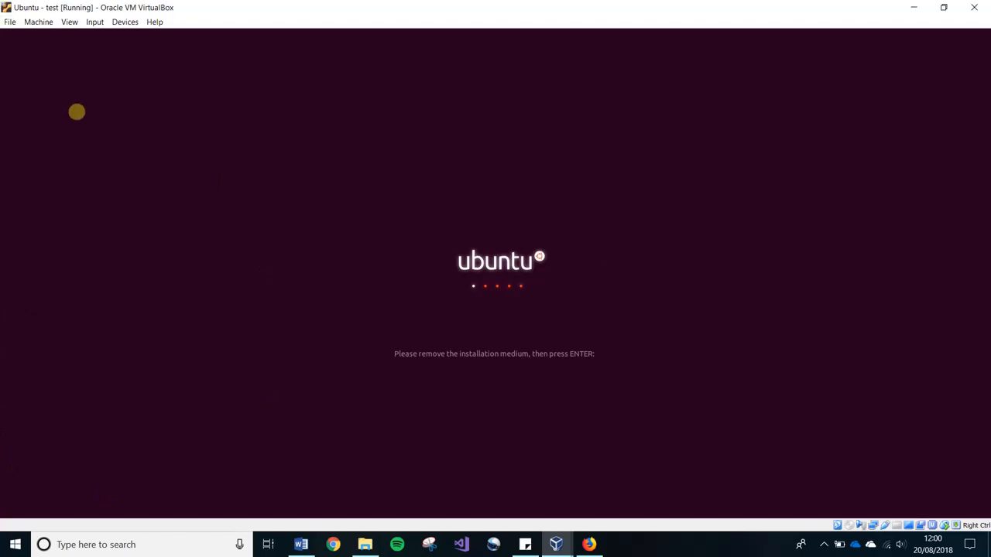
pyautogui.click(10, 23)
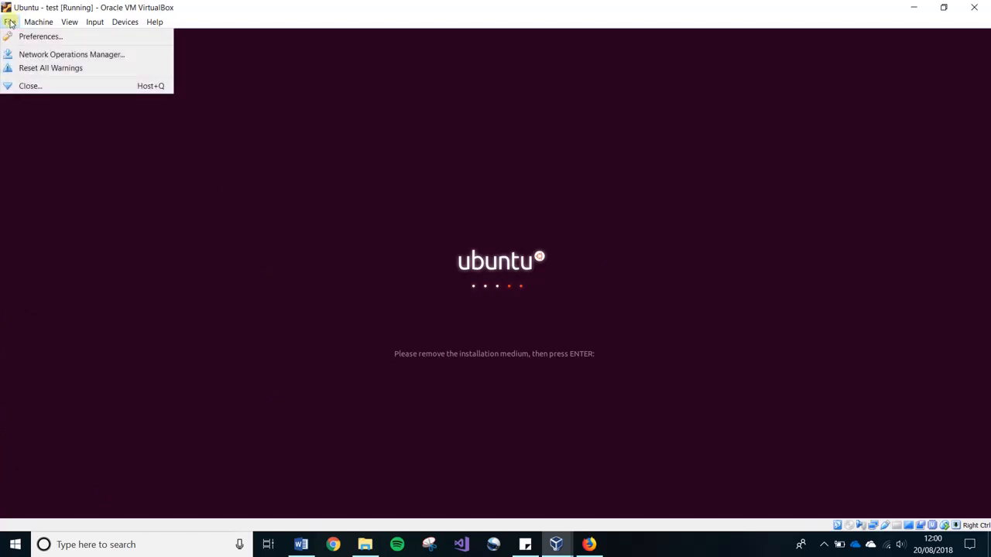
pyautogui.click(31, 86)
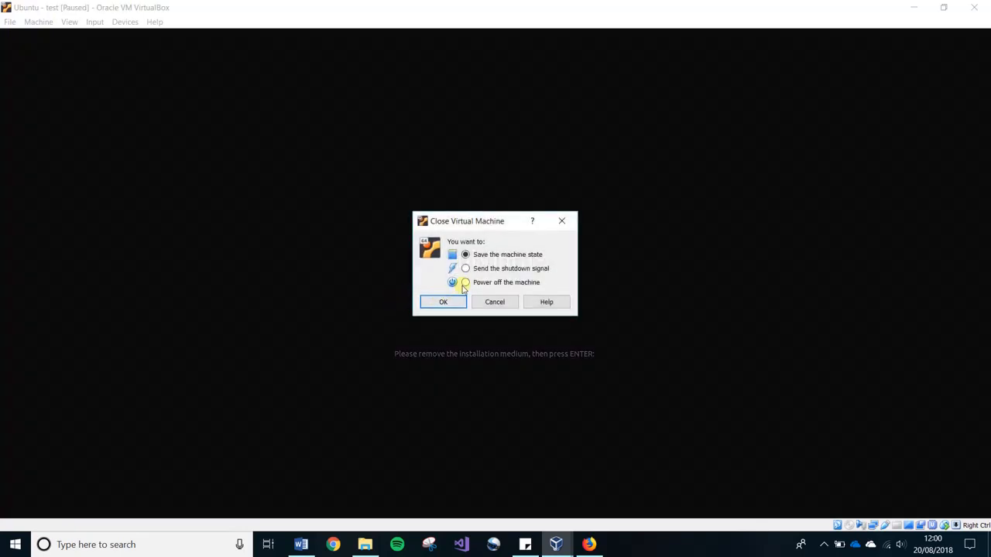
pyautogui.click(464, 283)
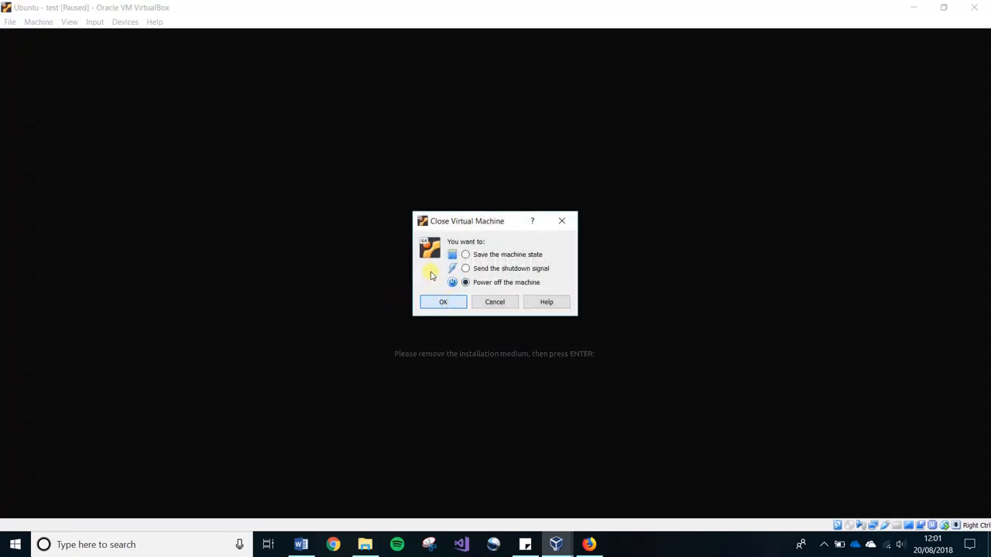
pyautogui.press('Return')
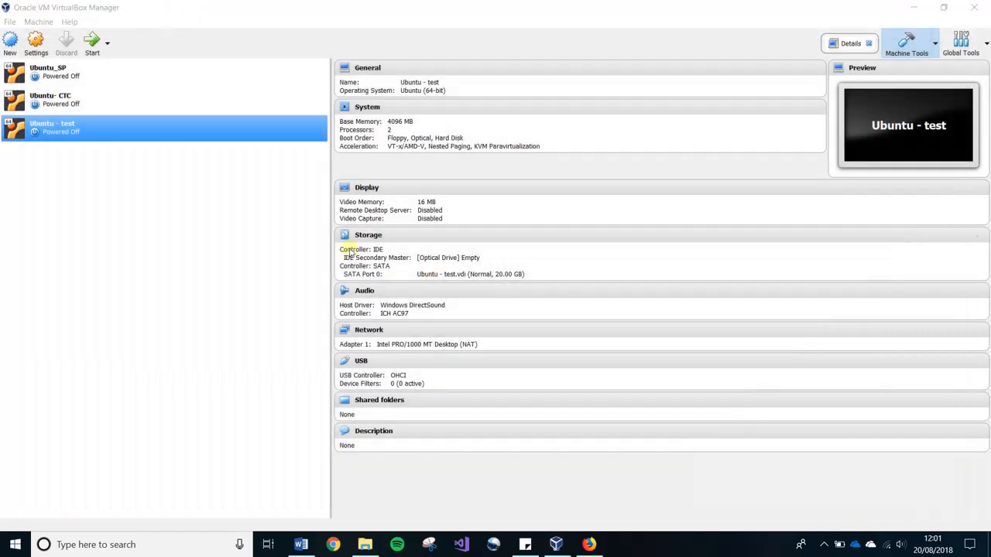
# - Start the "Ubuntu - test" virtual machine again and sign in as ctc-test with the account password
pyautogui.click(92, 43)
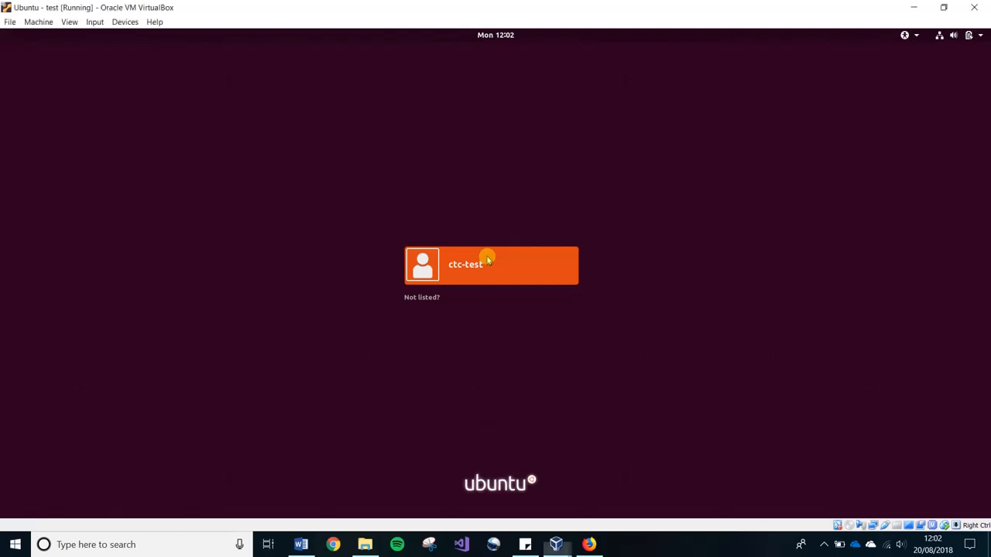
pyautogui.click(488, 261)
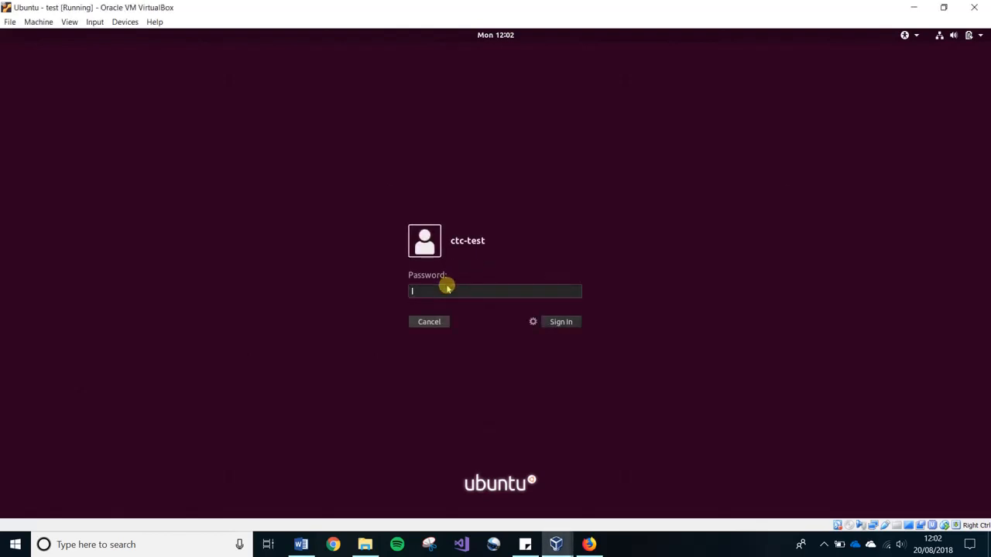
pyautogui.write('●●●●●●●●●●●')
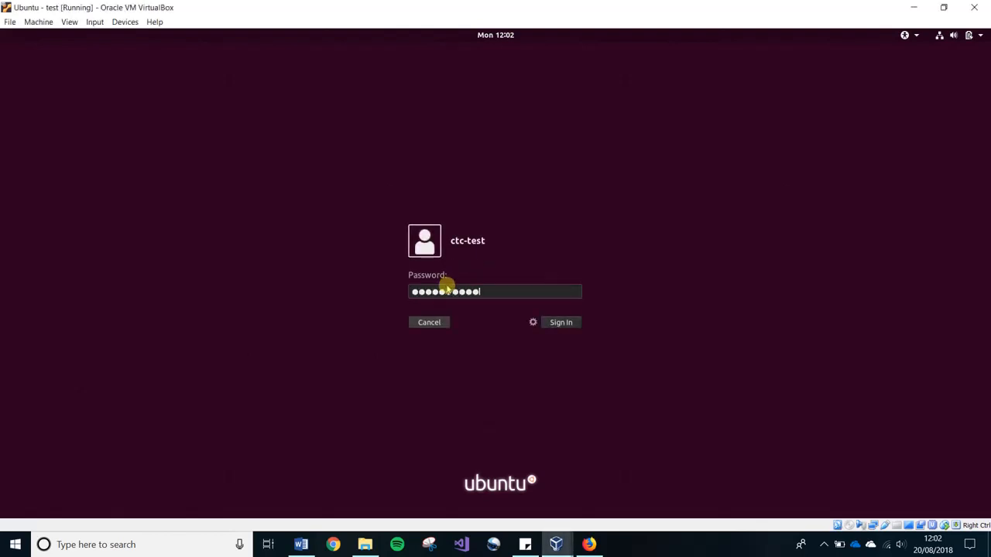
pyautogui.press('Return')
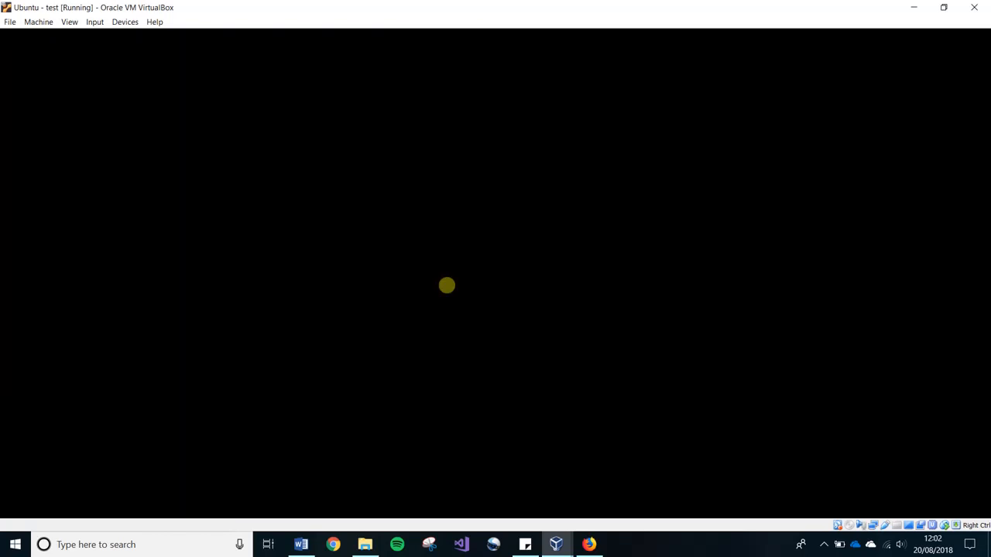